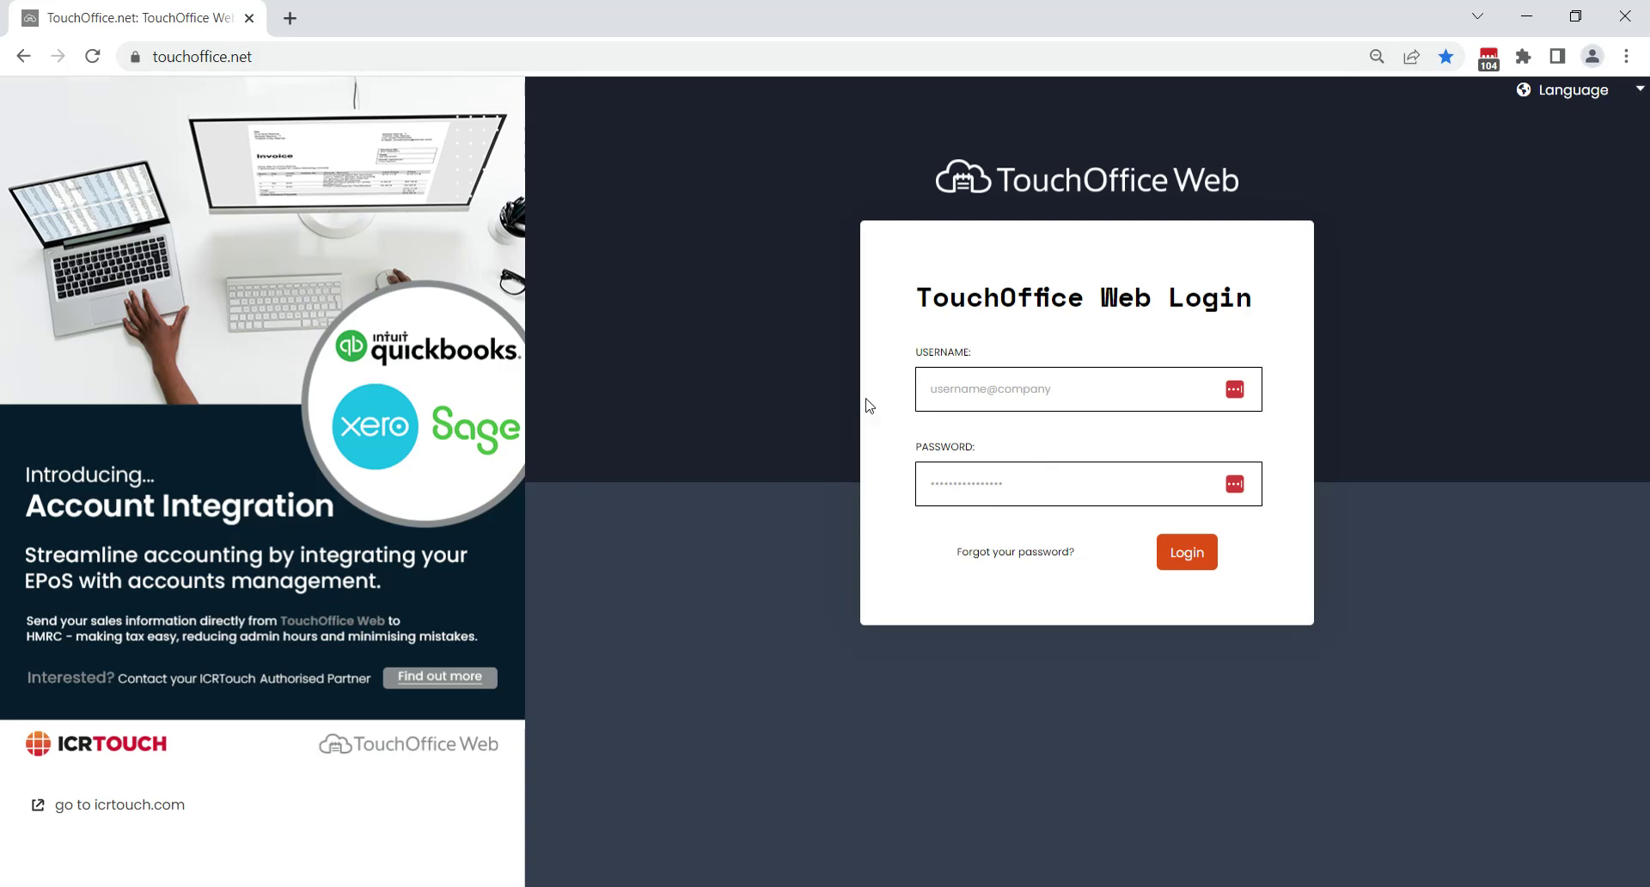
- Enter the demo account's admin username in the TouchOffice Web login form
click(980, 404)
text(d)
text(dmin)
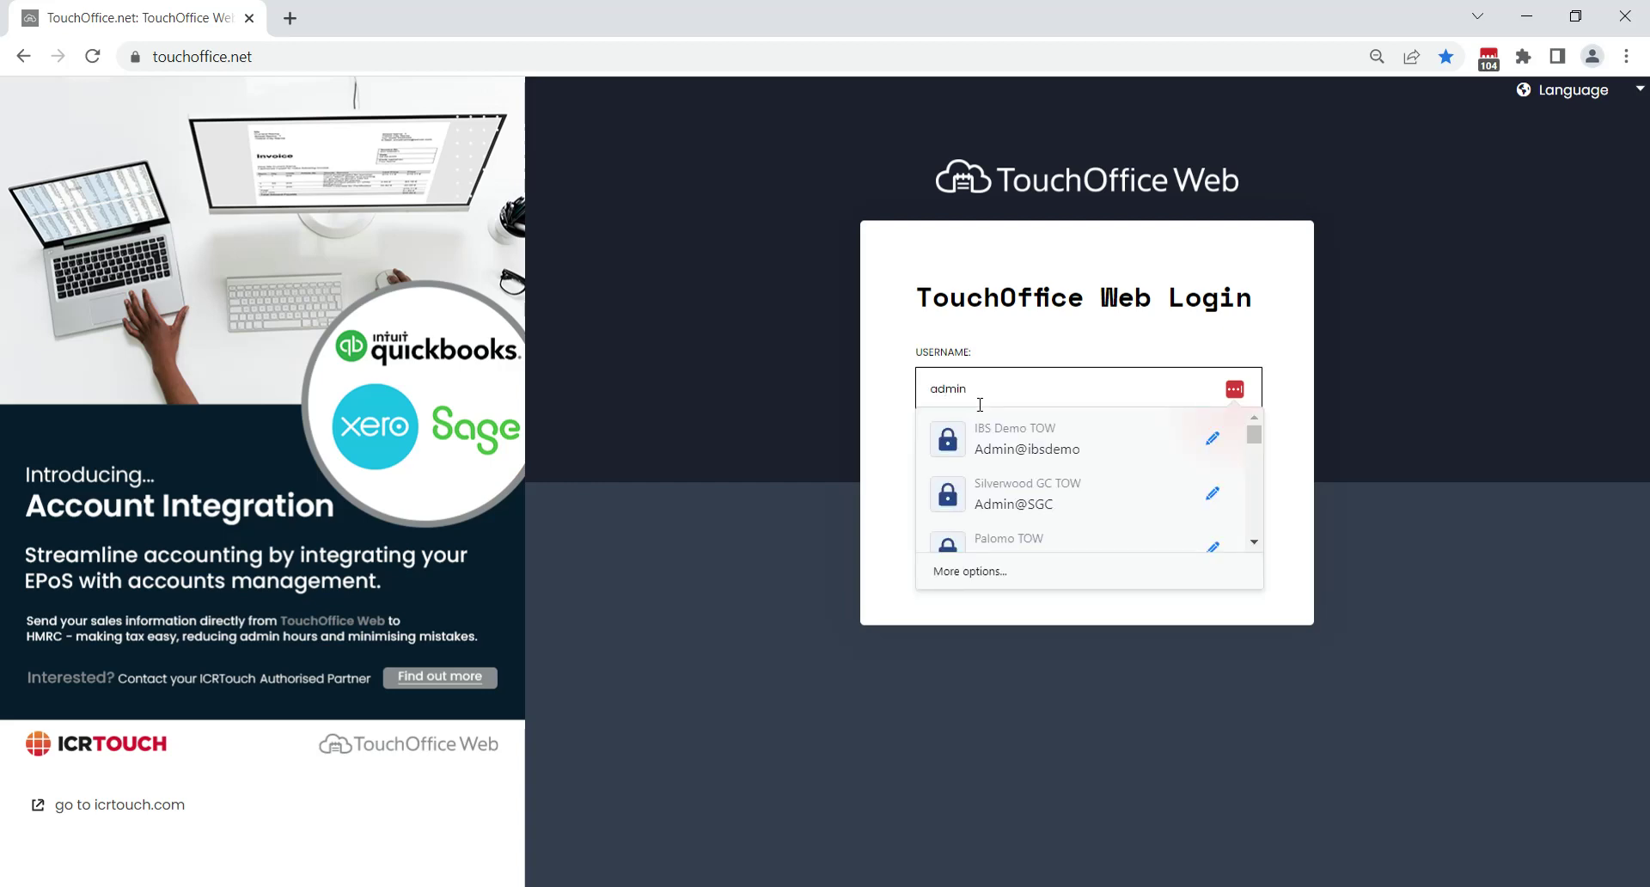
text(ibsdem)
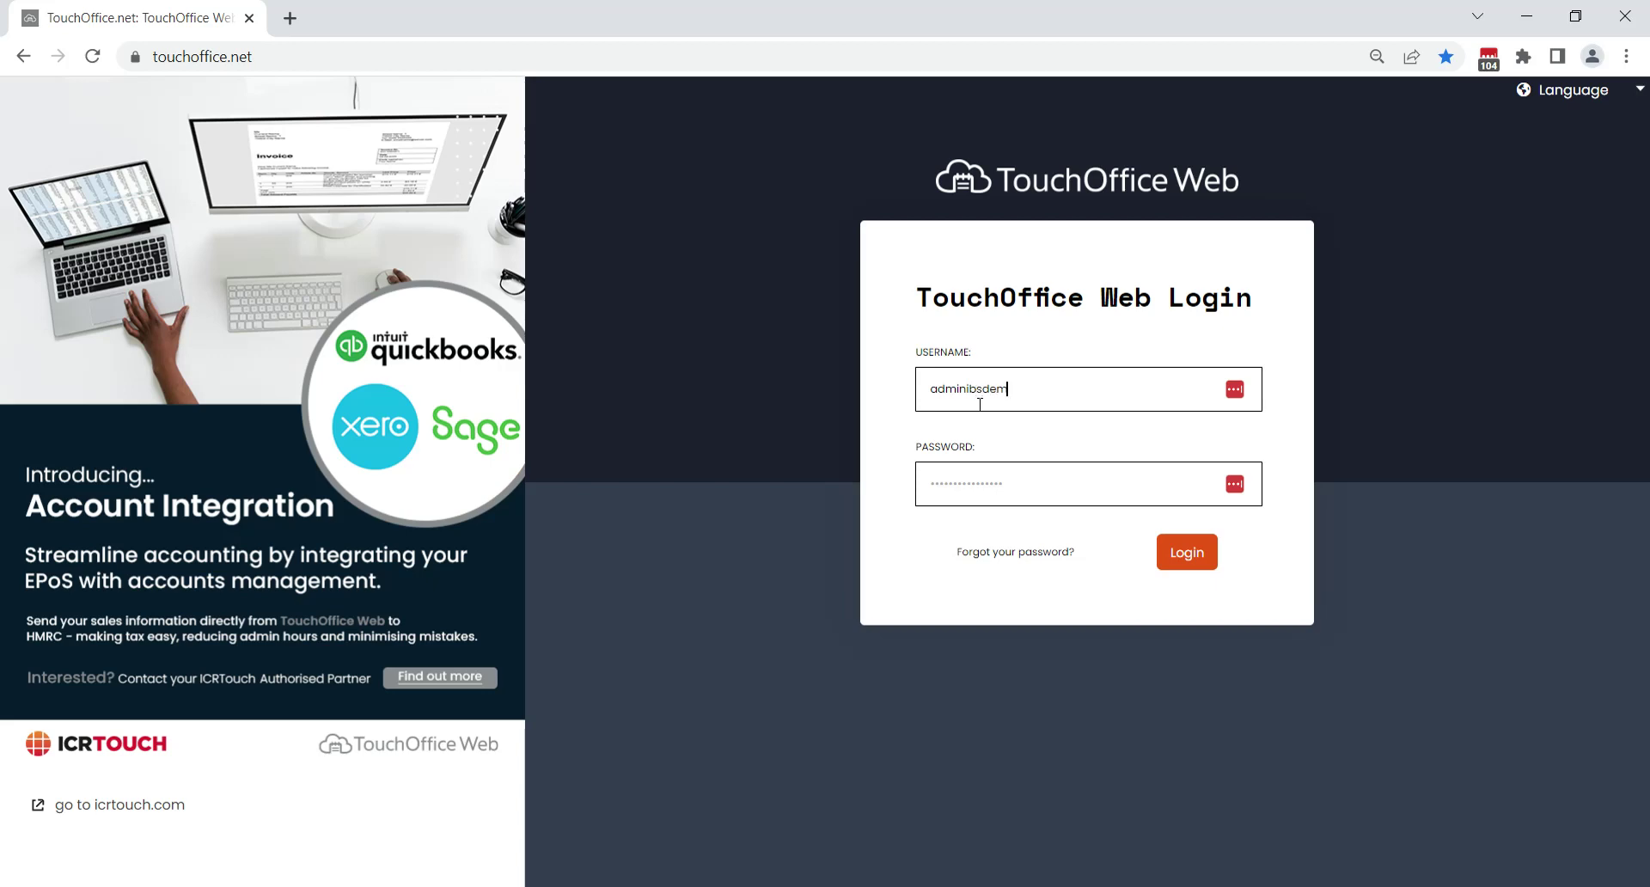
key(Tab)
click(1065, 411)
key(BackSpace)
key(BackSpace)
key(BackSpace)
key(BackSpace)
text(n@)
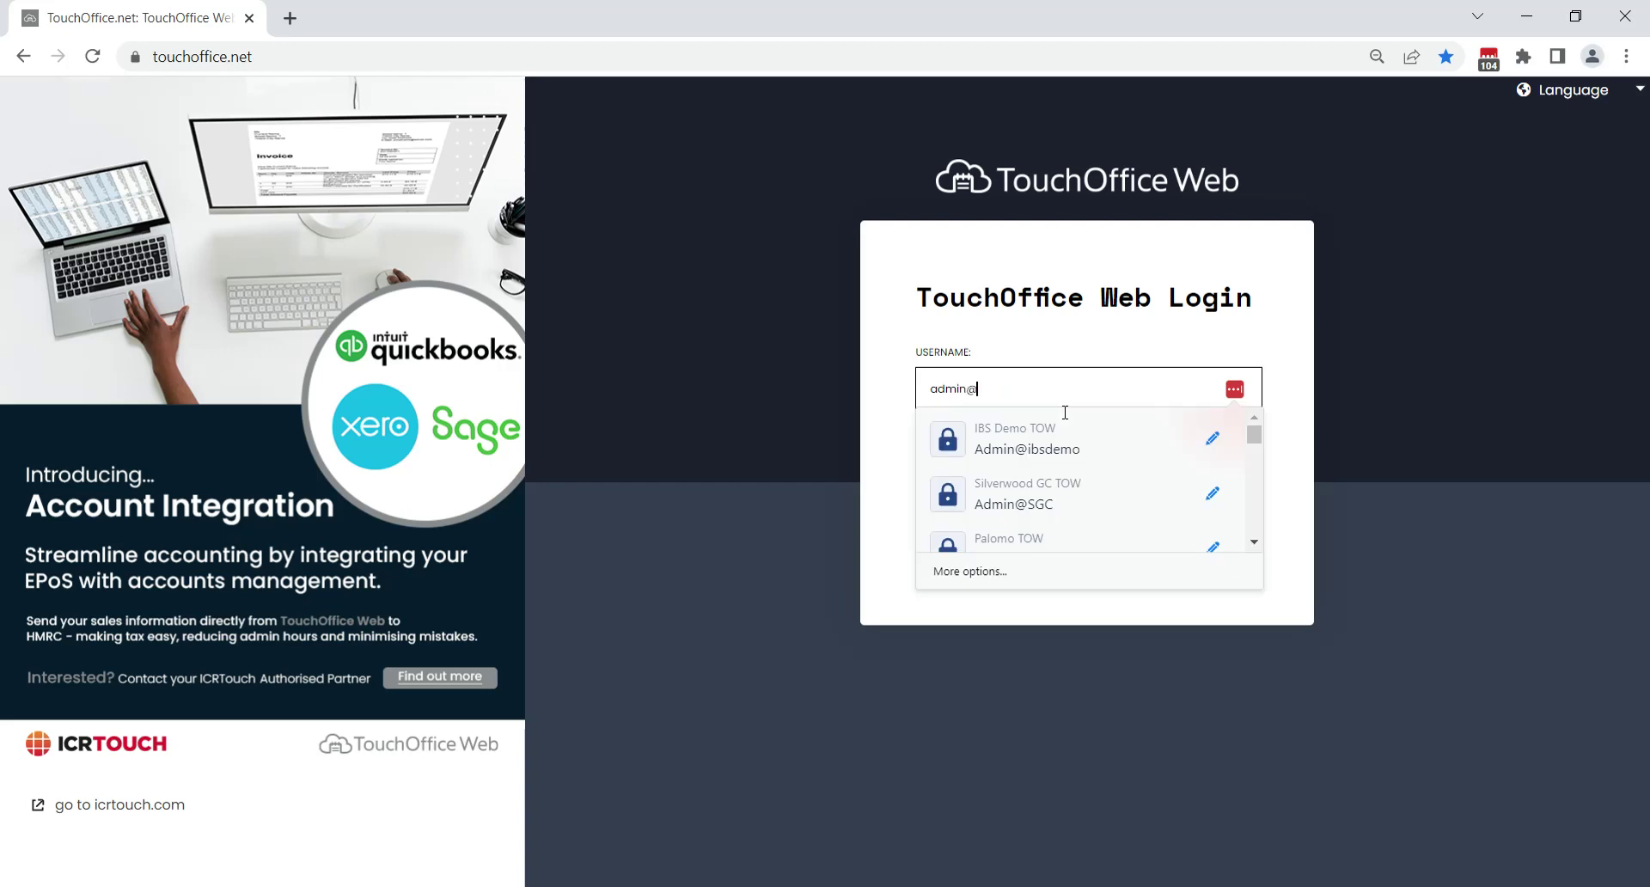
text(ibsdemo)
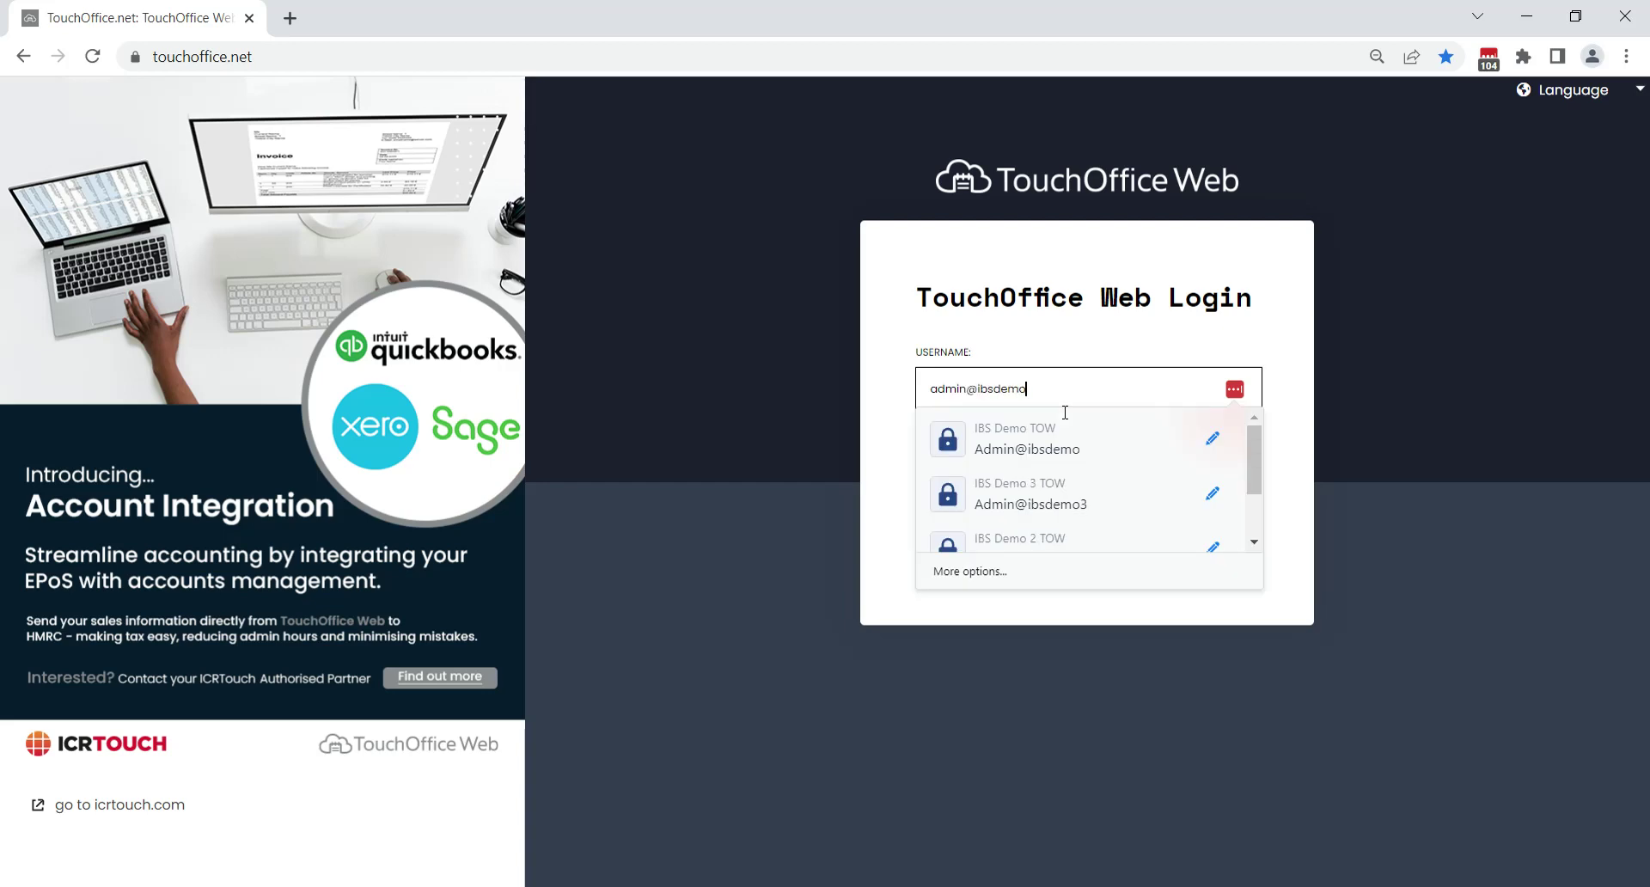
- Enter the account password, log in, and decline saving the credentials to LastPass
key(Tab)
text(•••)
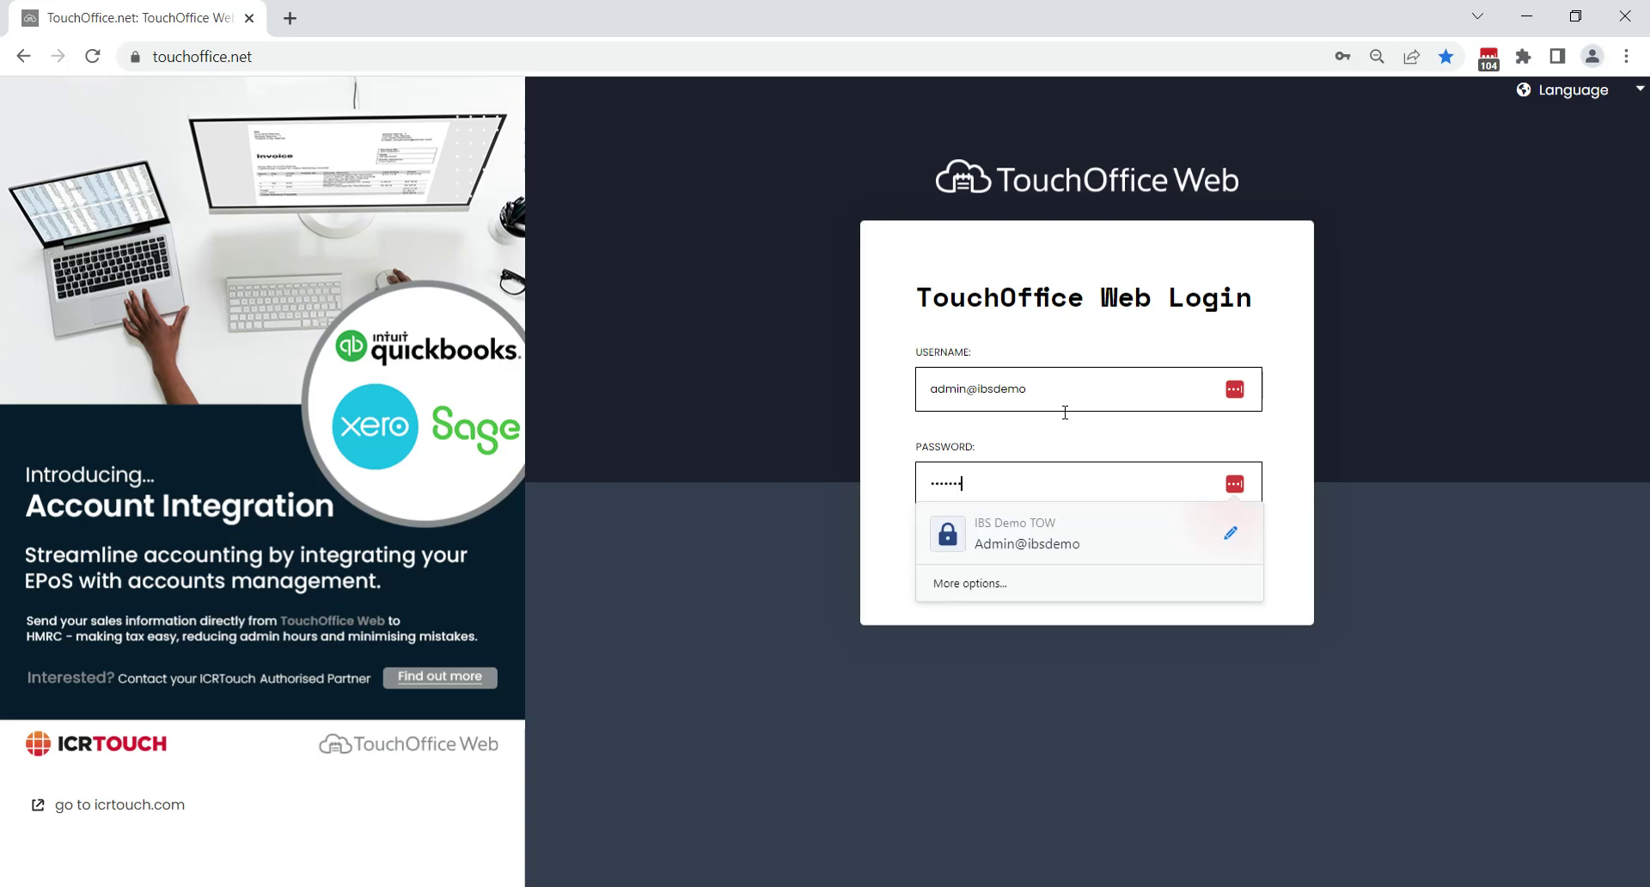
text(••••)
key(Return)
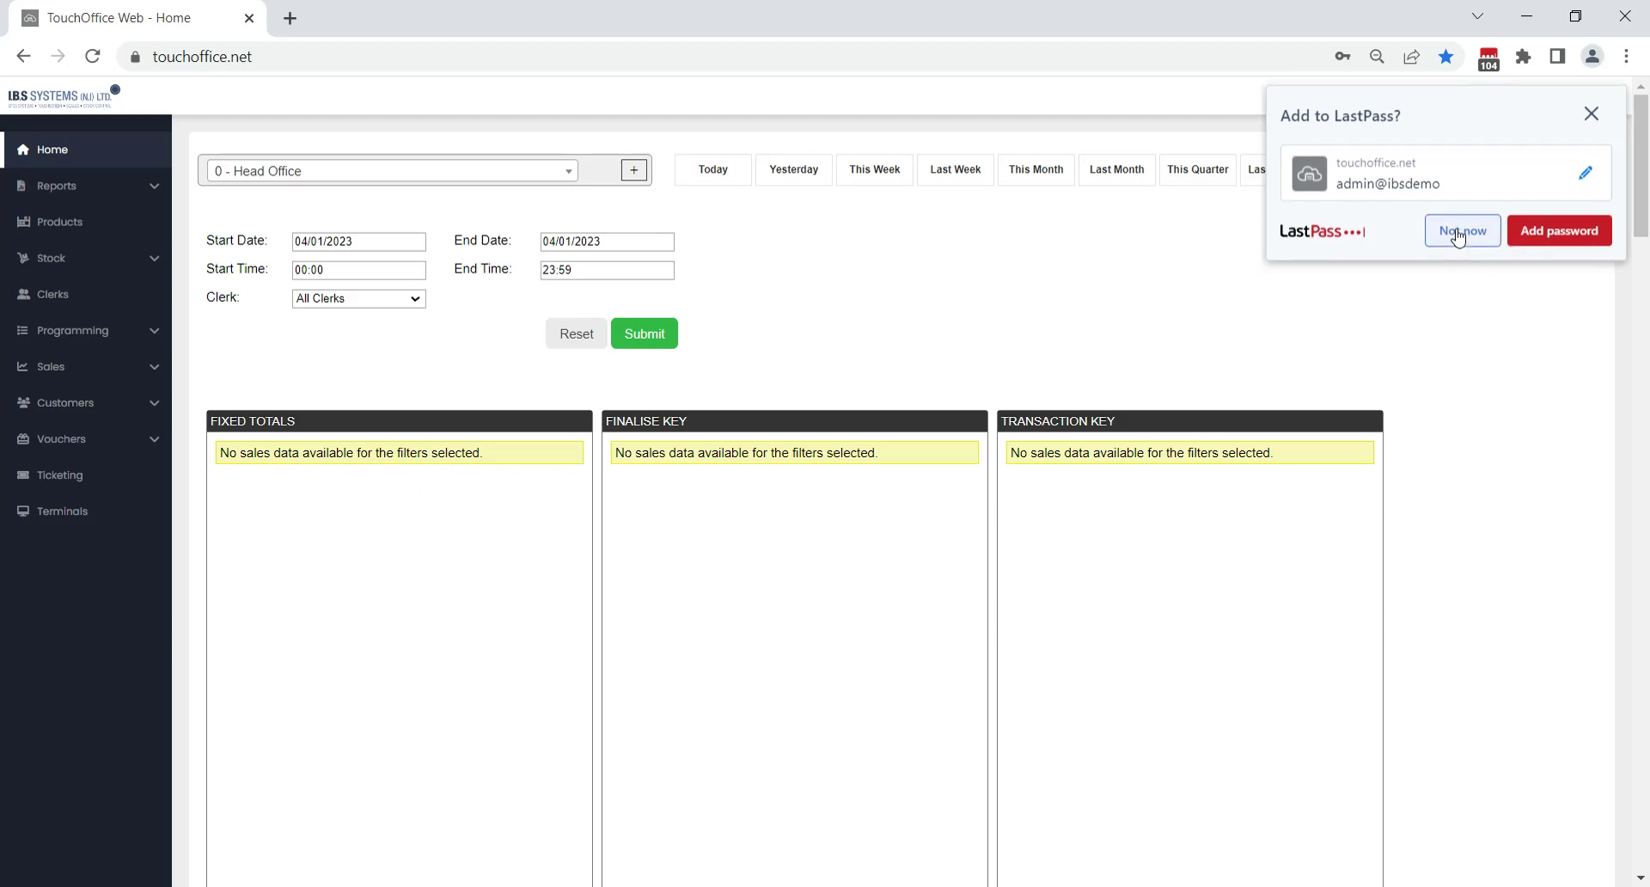
click(1462, 227)
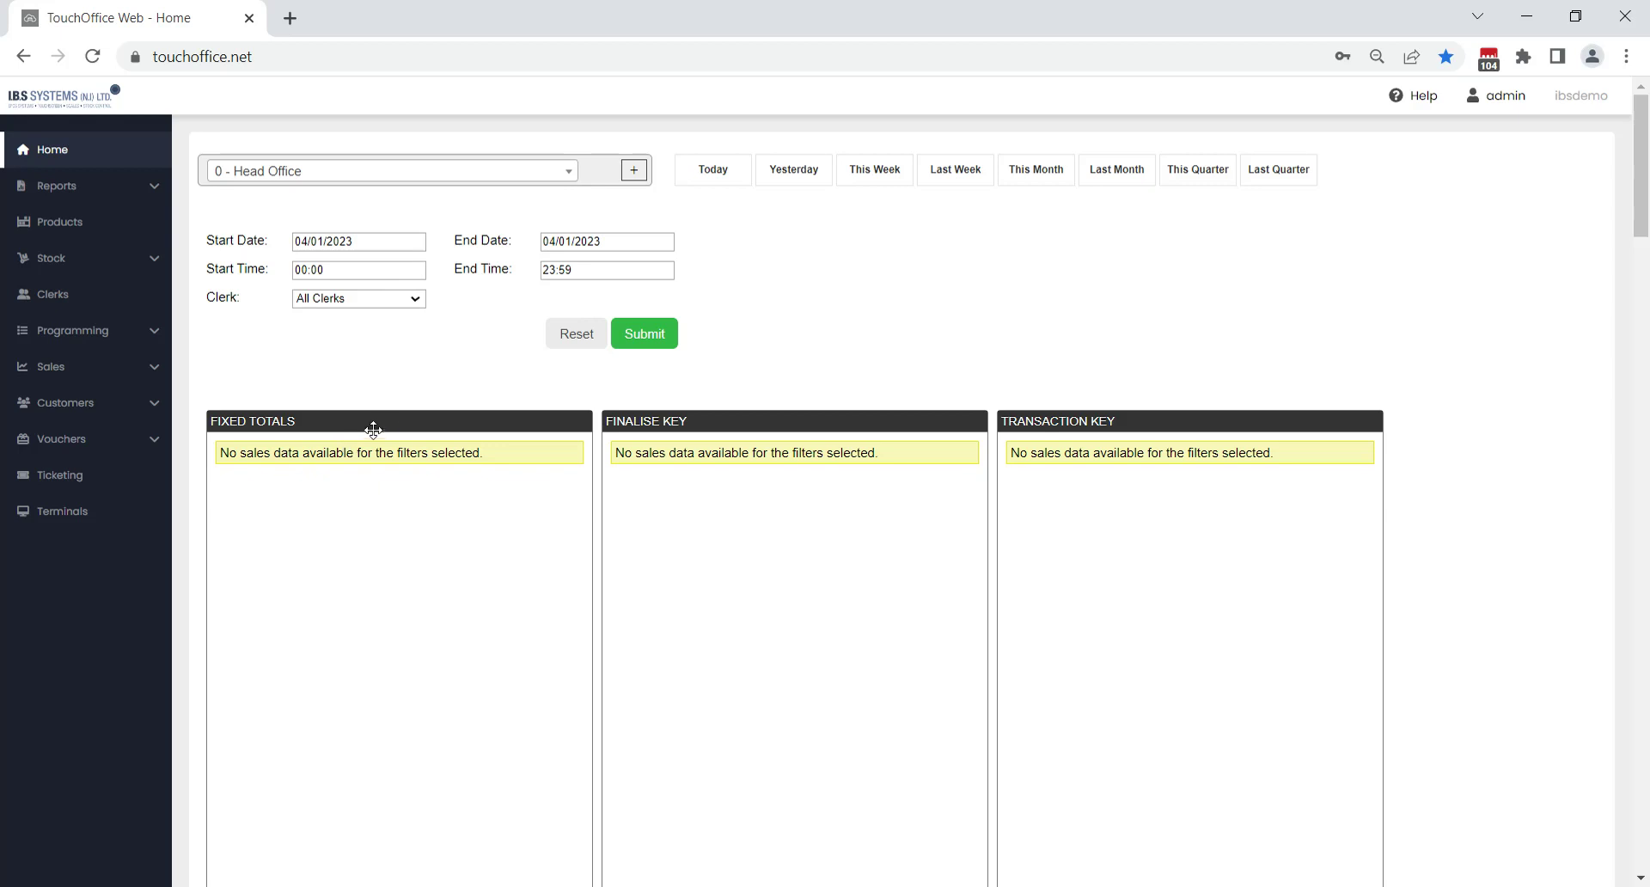
scroll(685, 442, down, 1)
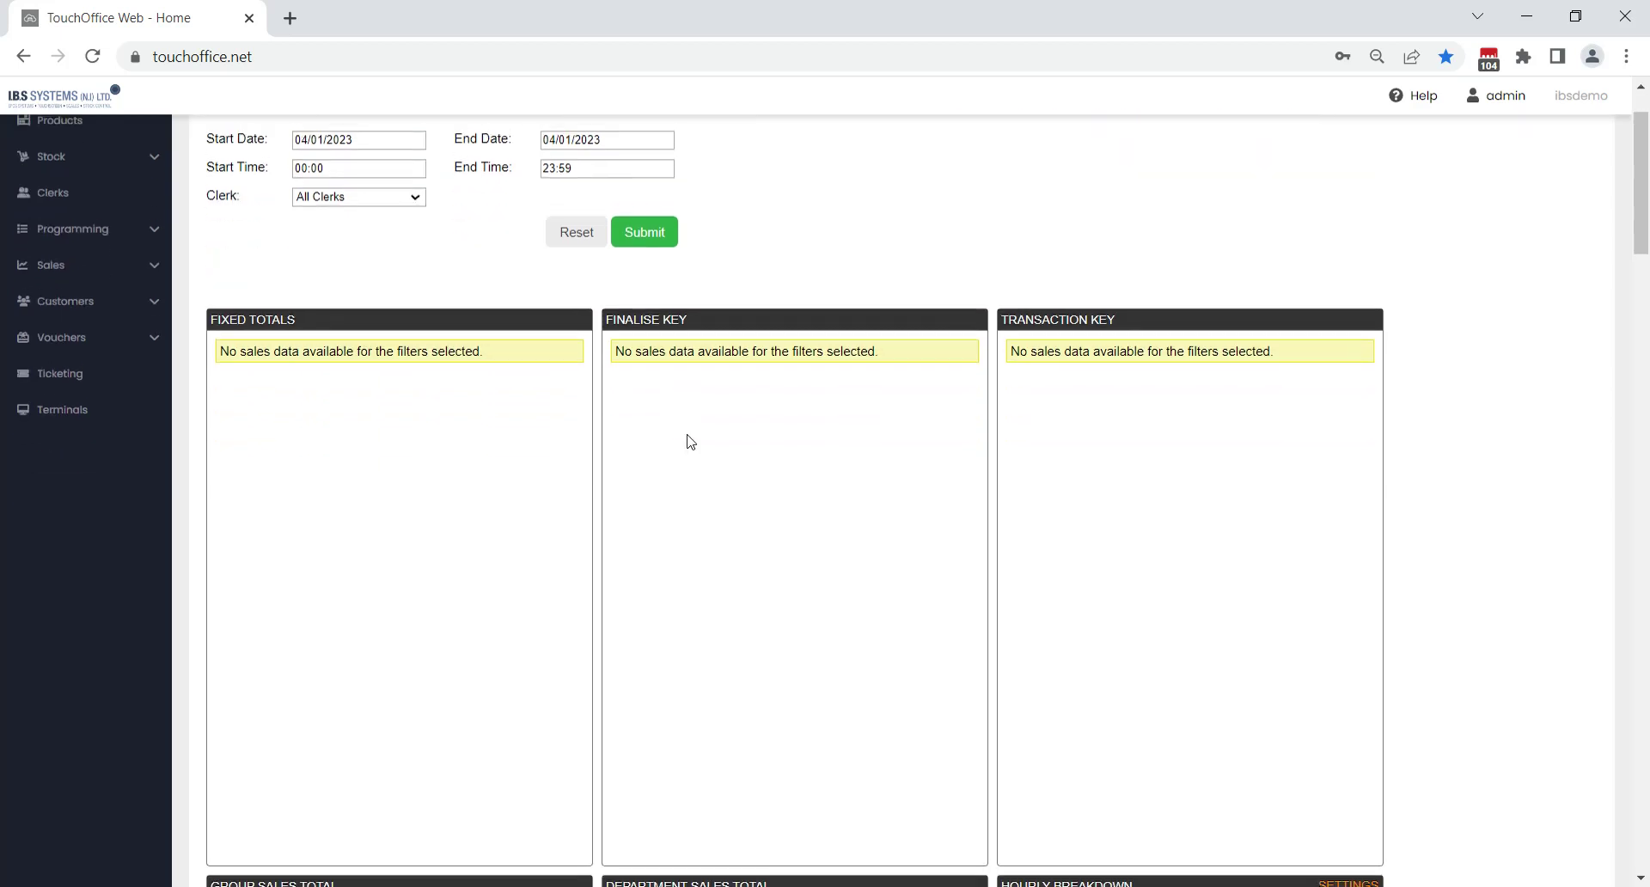
scroll(688, 440, up, 1)
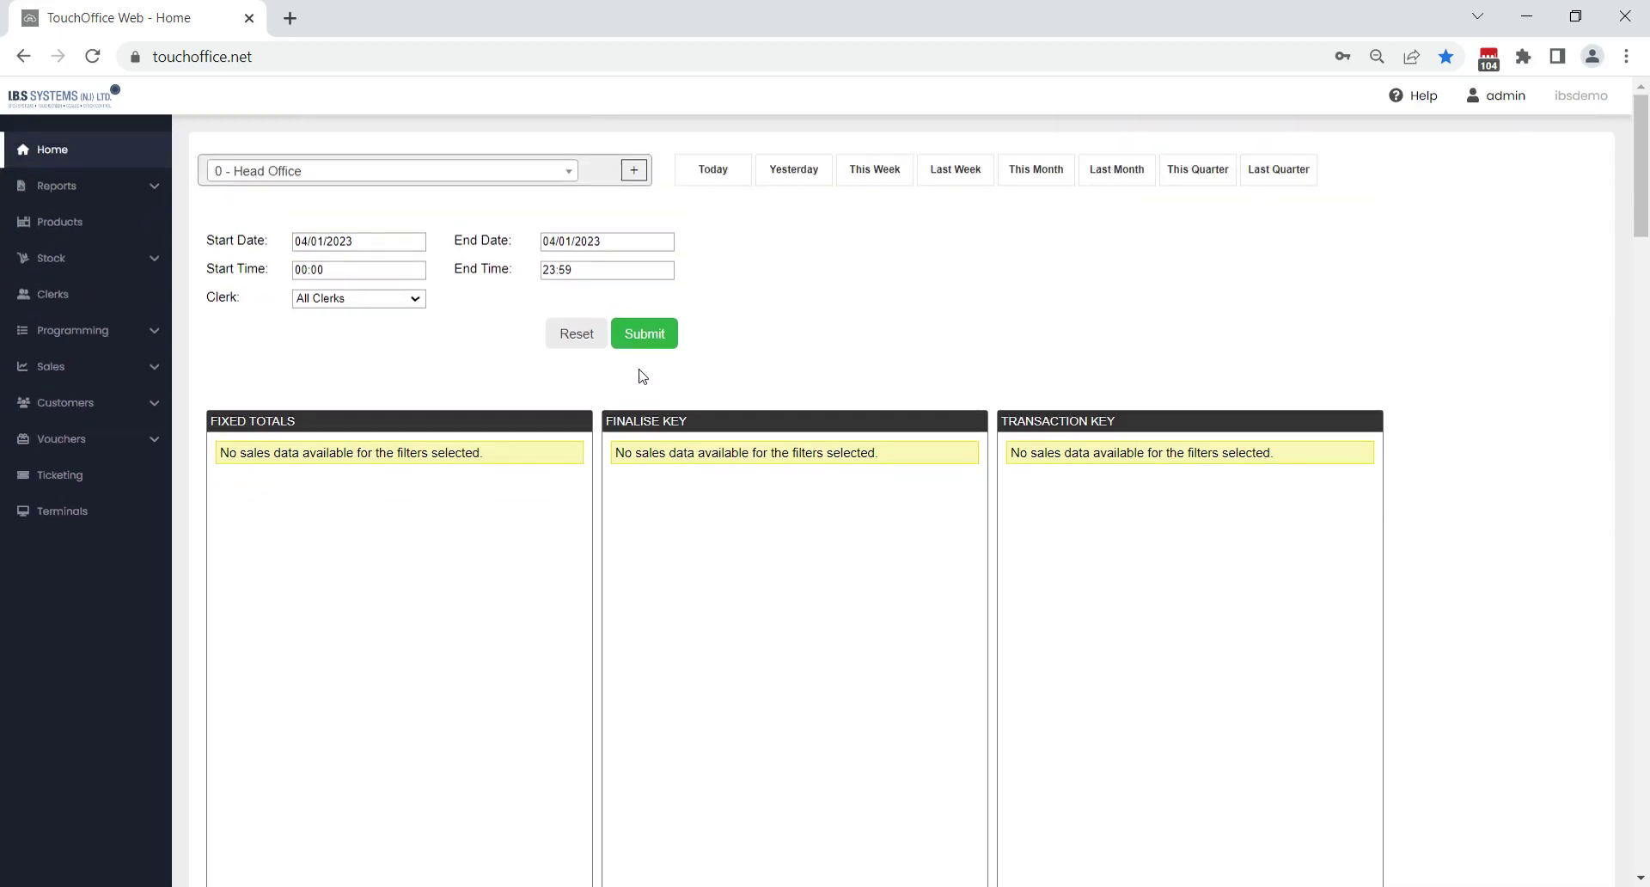
scroll(637, 530, down, 1)
scroll(640, 531, up, 1)
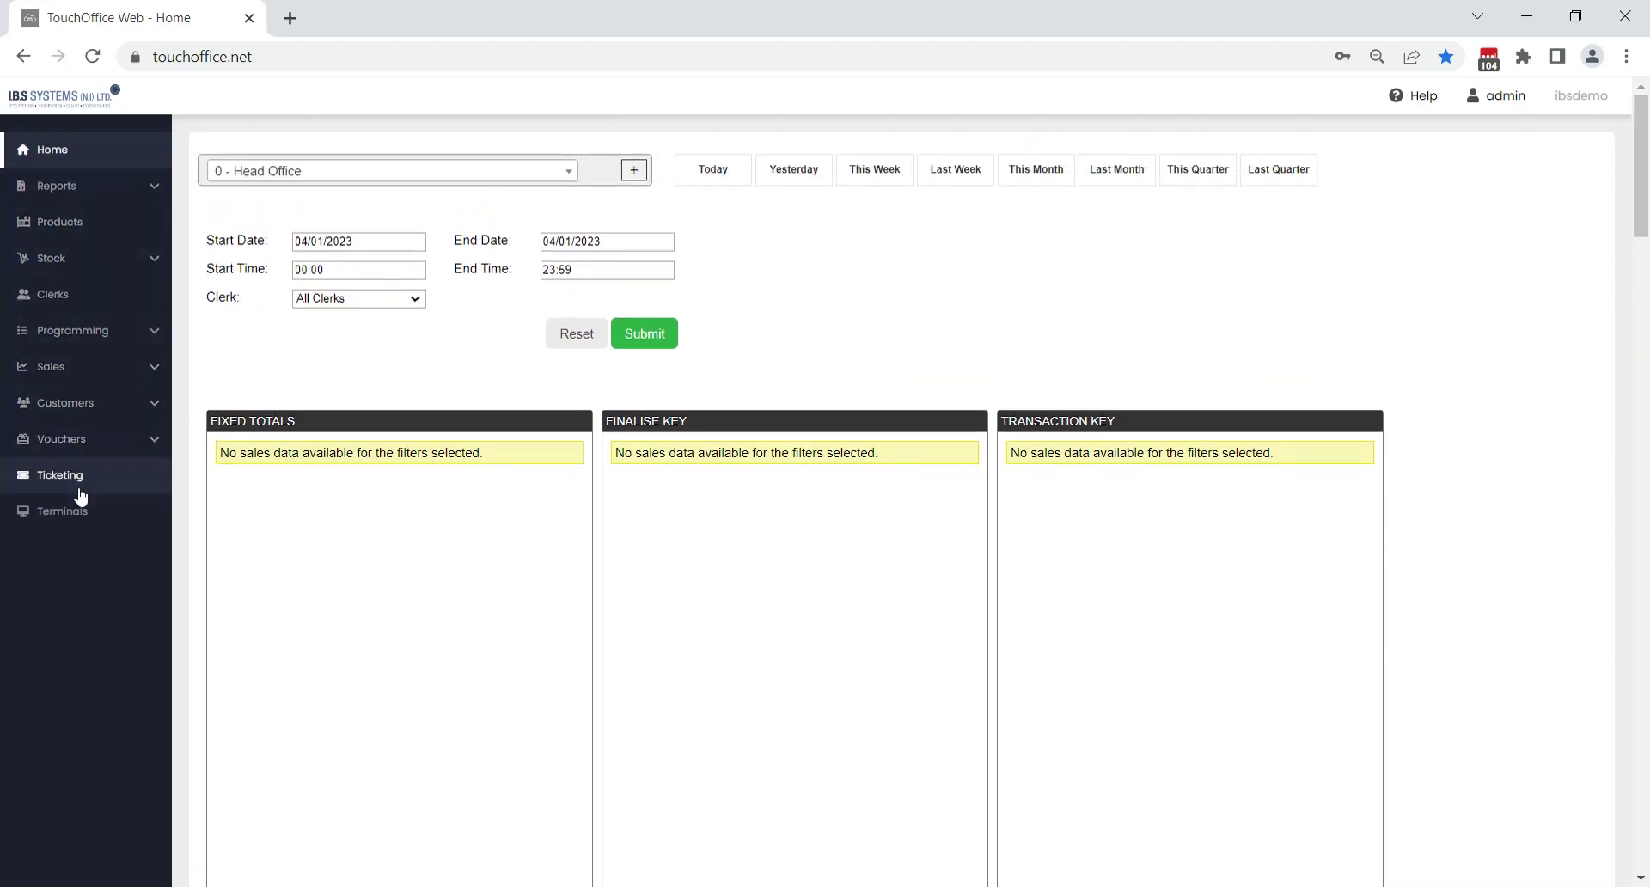
- Open the report viewer and browse the list of available reports without choosing one
click(68, 187)
click(65, 225)
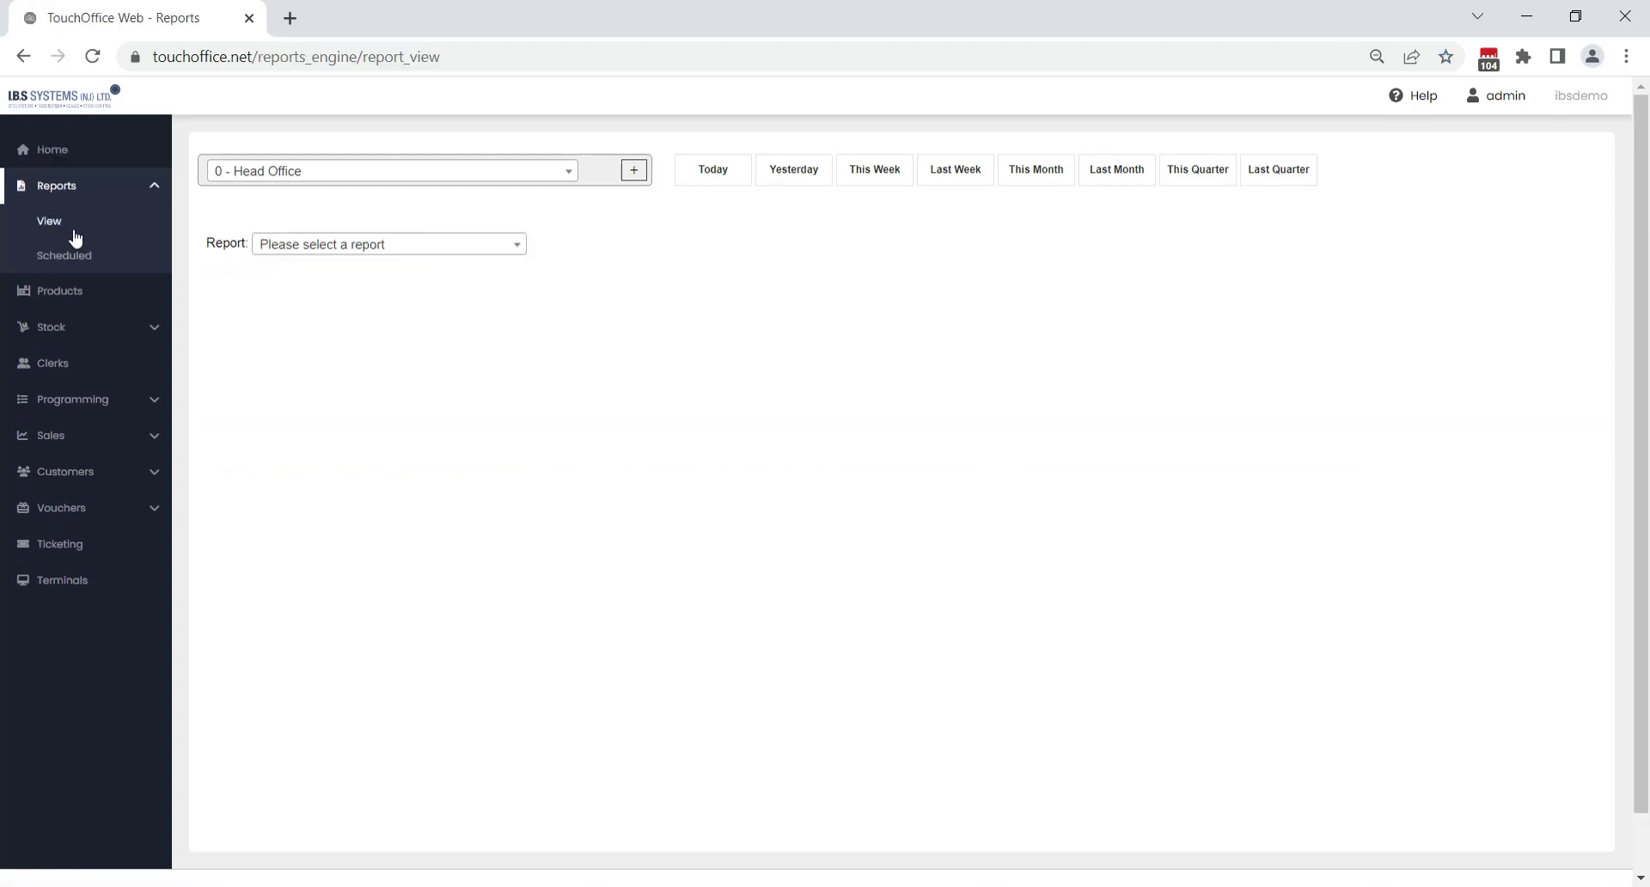
click(308, 245)
scroll(326, 333, down, 3)
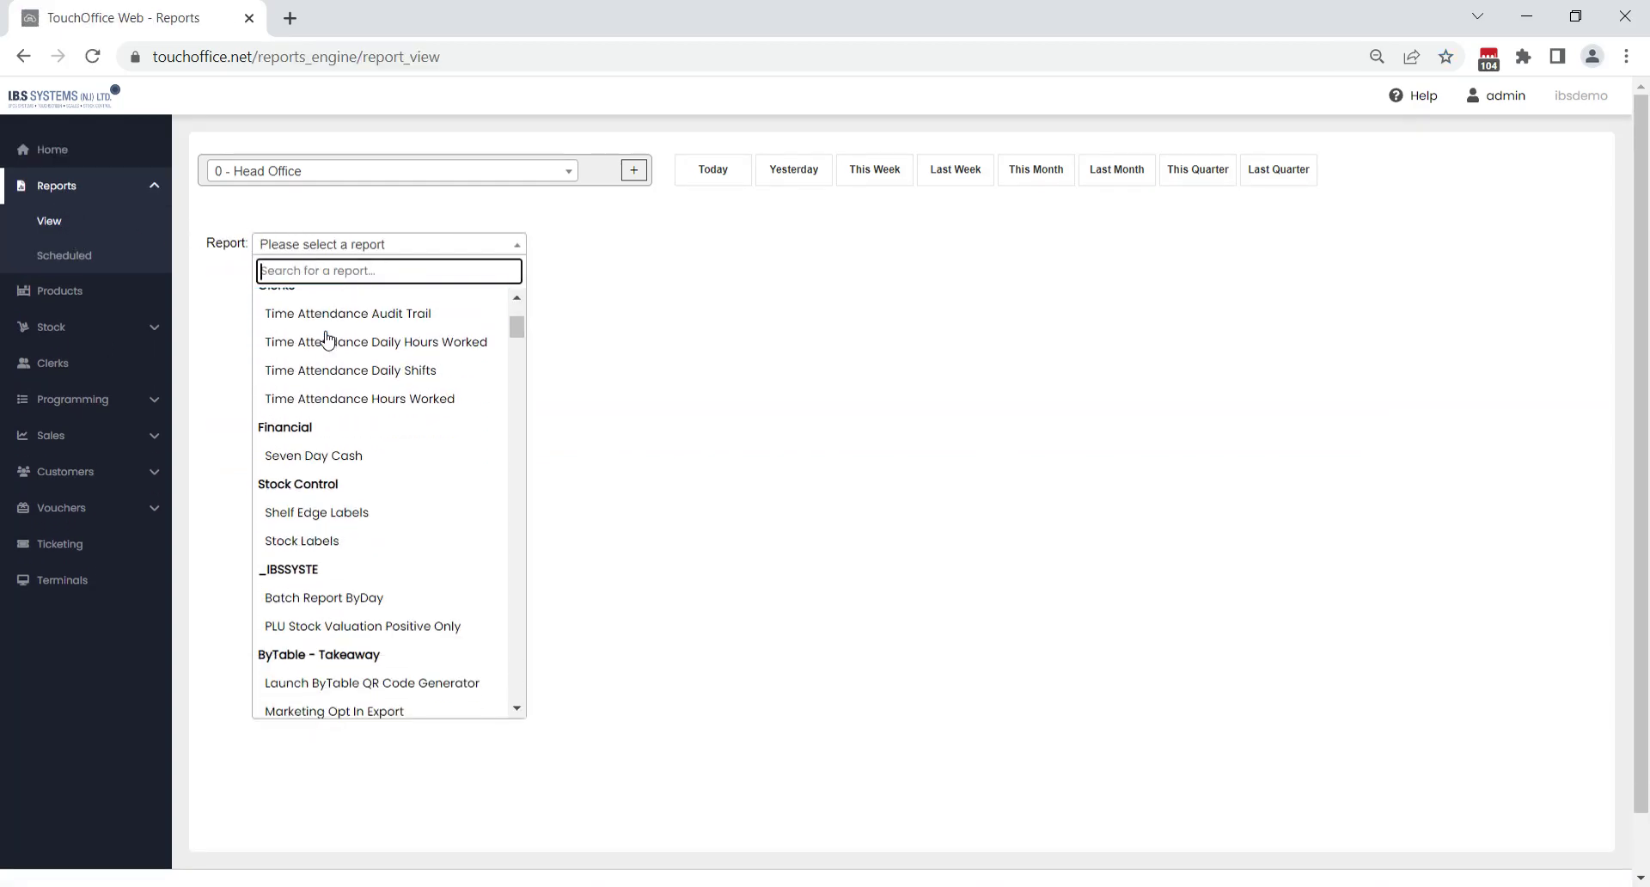
scroll(322, 327, down, 1)
click(702, 305)
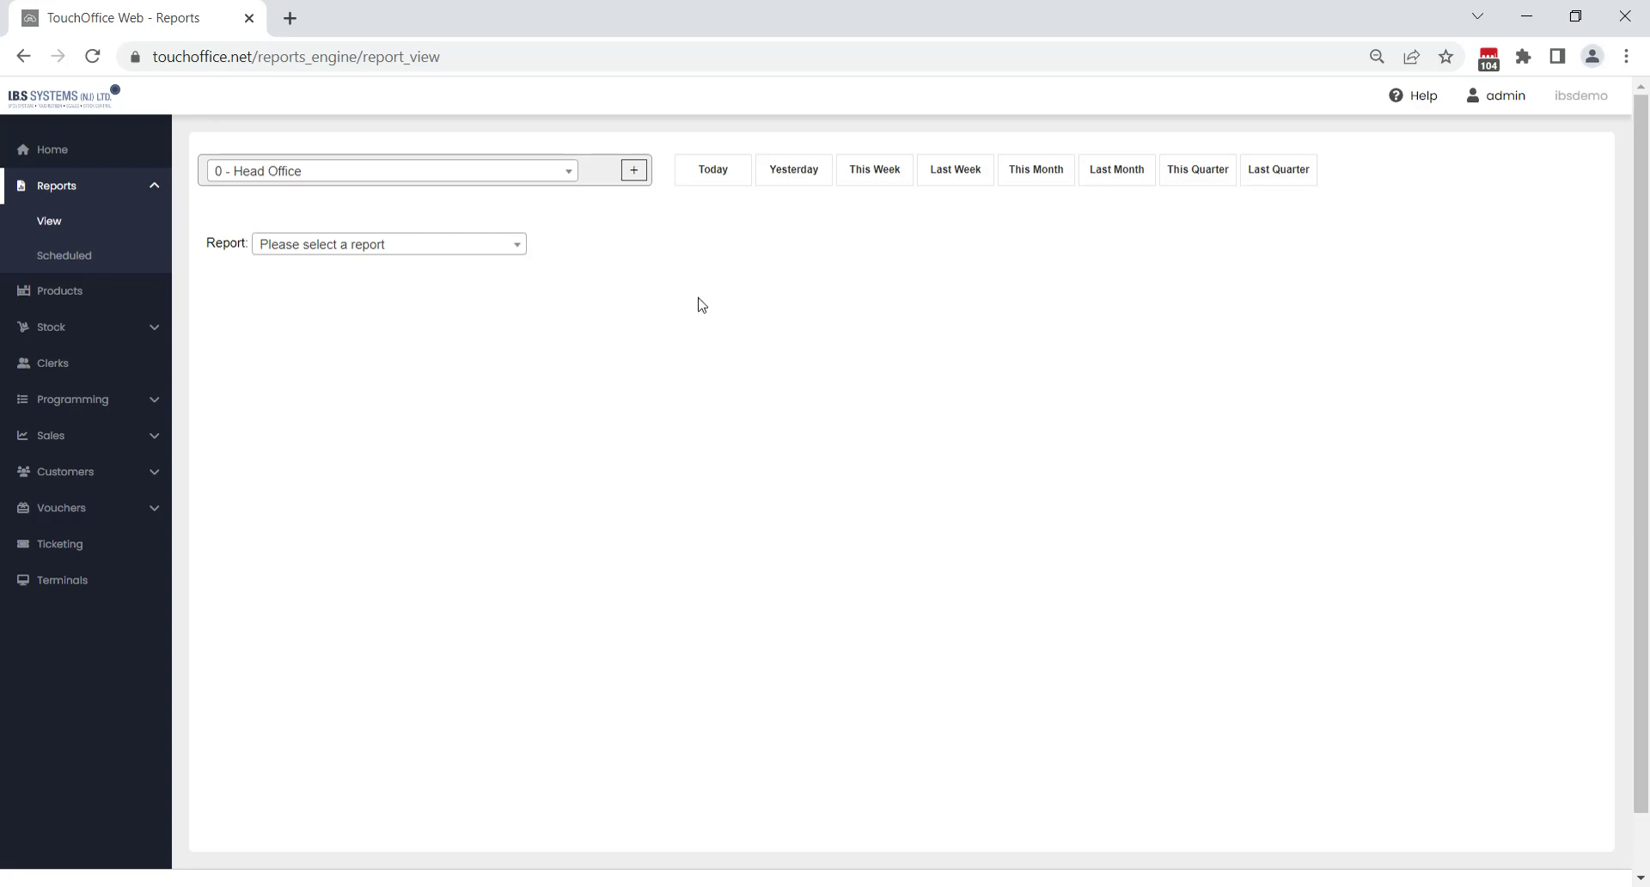
- Open the product list and disable its Print to KP1, Print to KP2 and Print to KP3 fields, saving the field layout
click(75, 296)
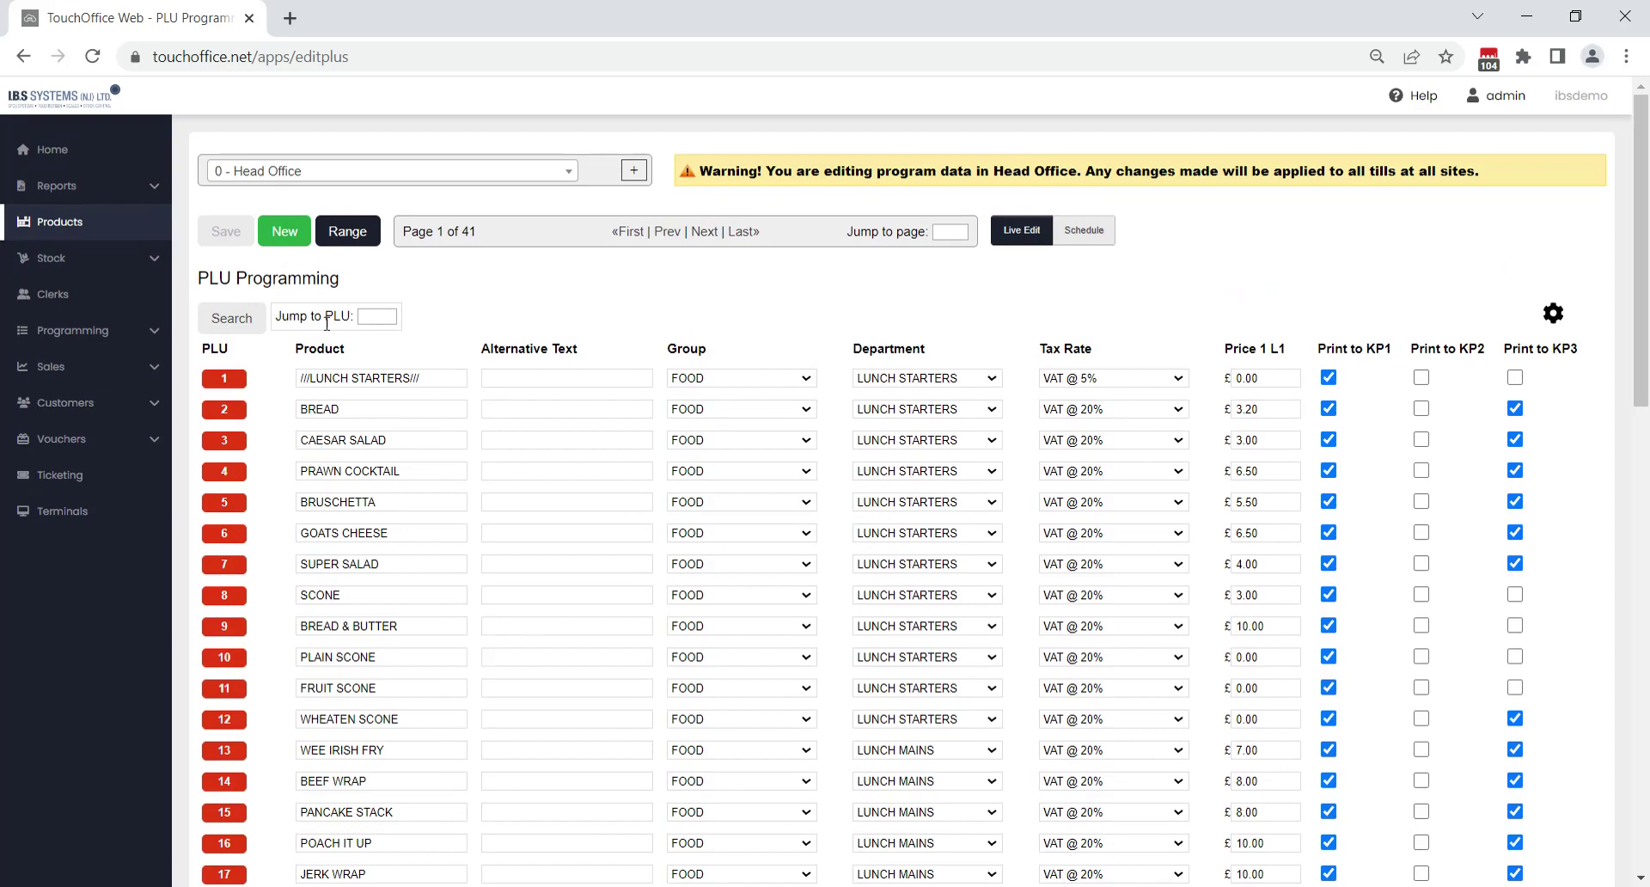
mouse_move(1633, 233)
mouse_down()
mouse_move(1613, 666)
mouse_move(1628, 244)
mouse_move(1609, 213)
mouse_up()
click(1553, 315)
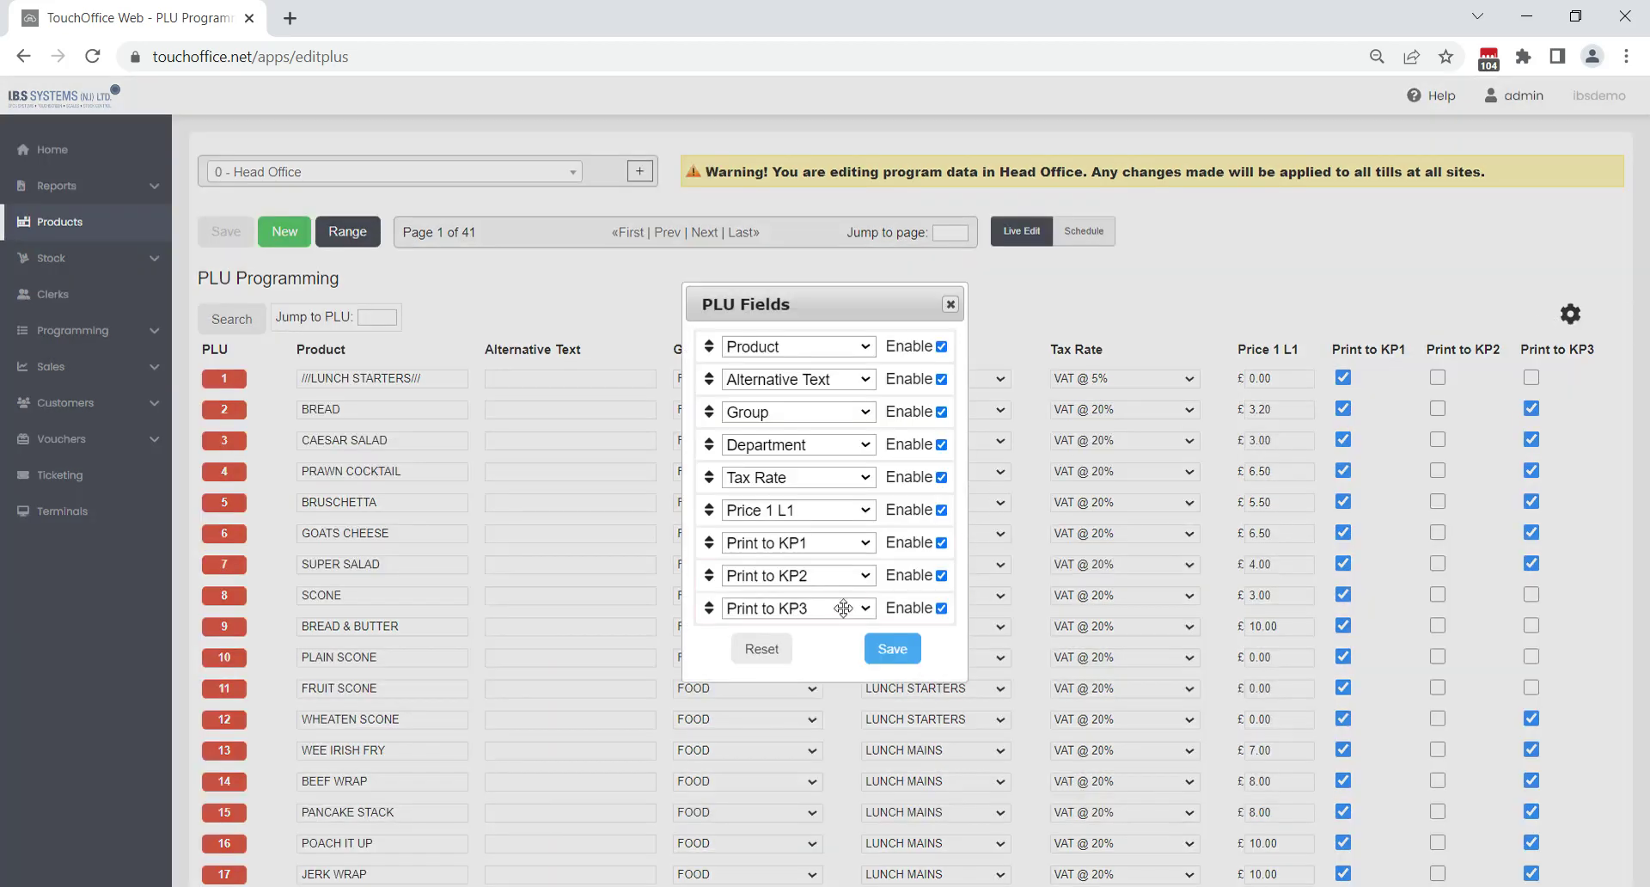
click(941, 608)
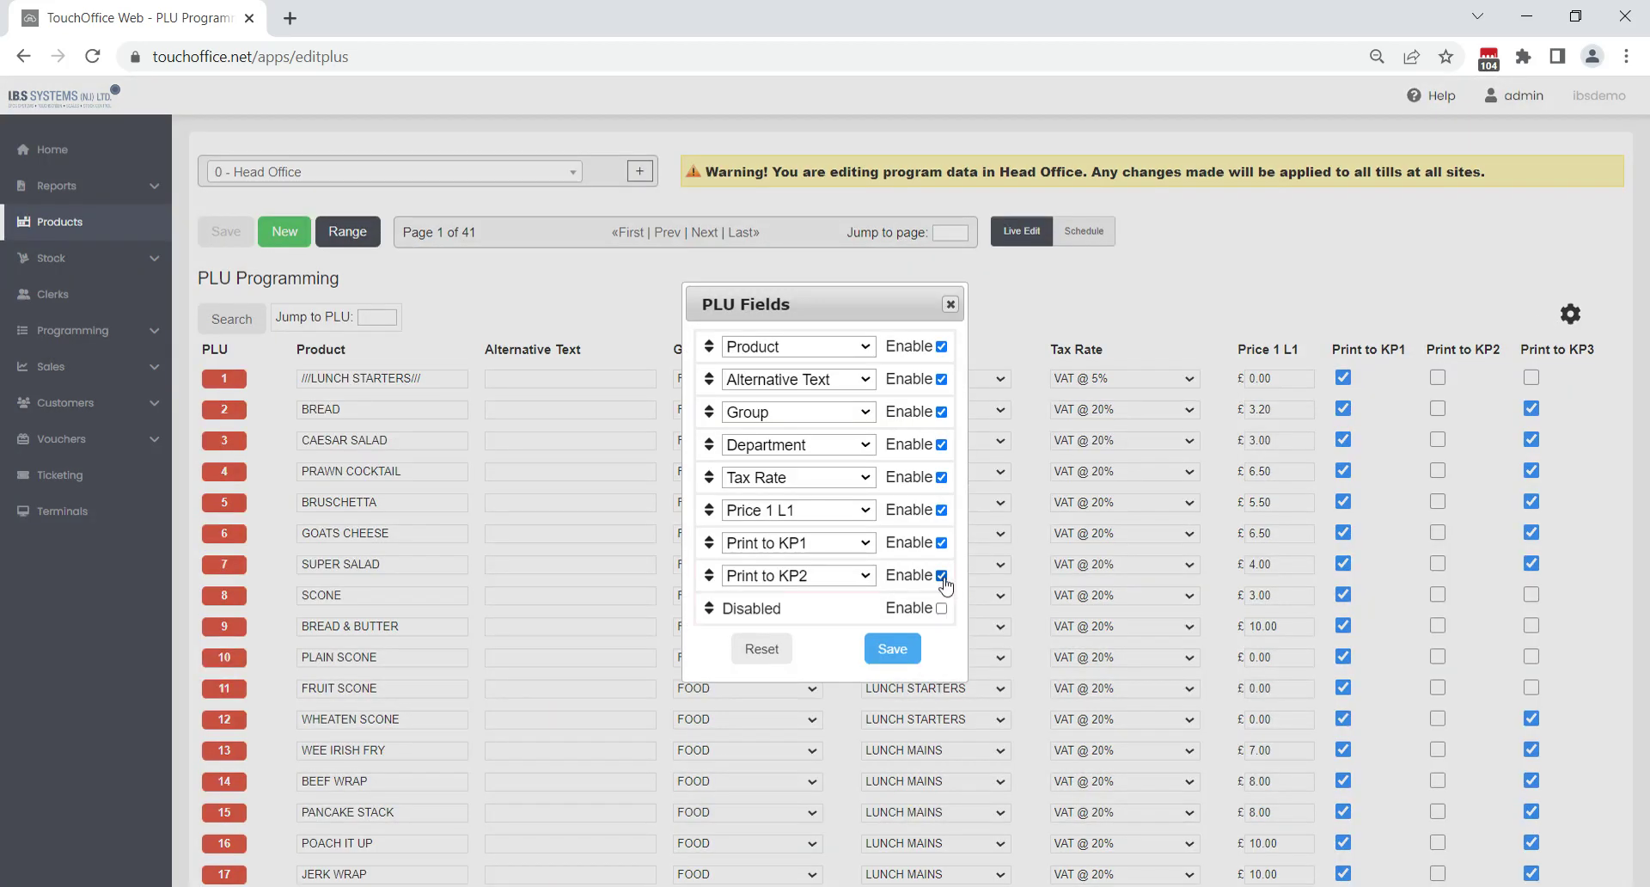
click(941, 575)
click(942, 544)
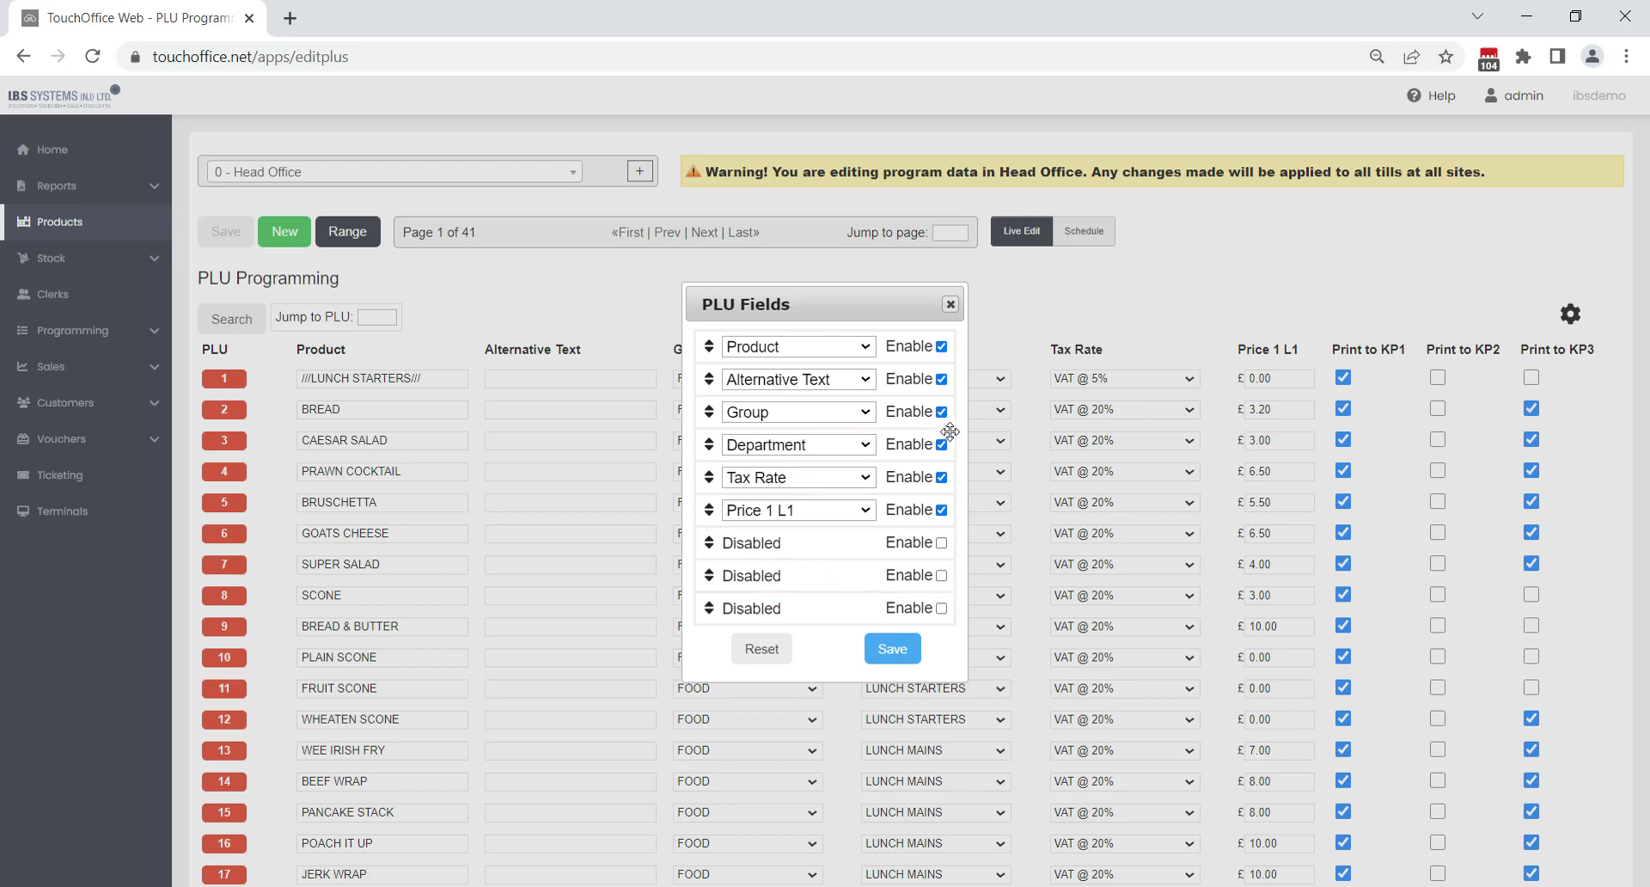
click(941, 543)
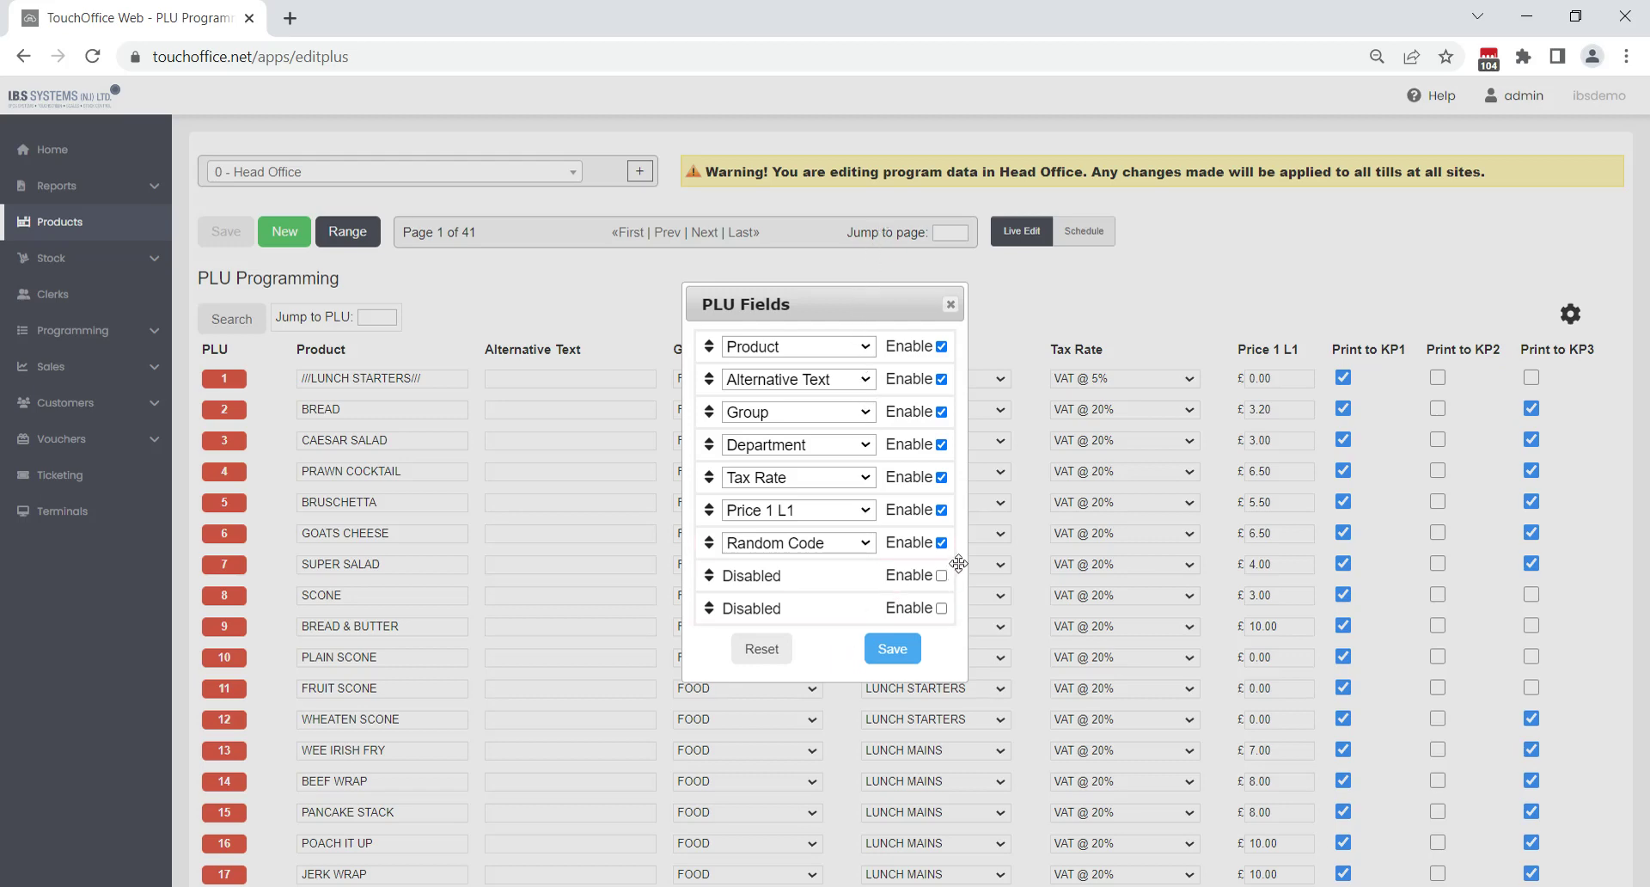
click(941, 543)
click(911, 652)
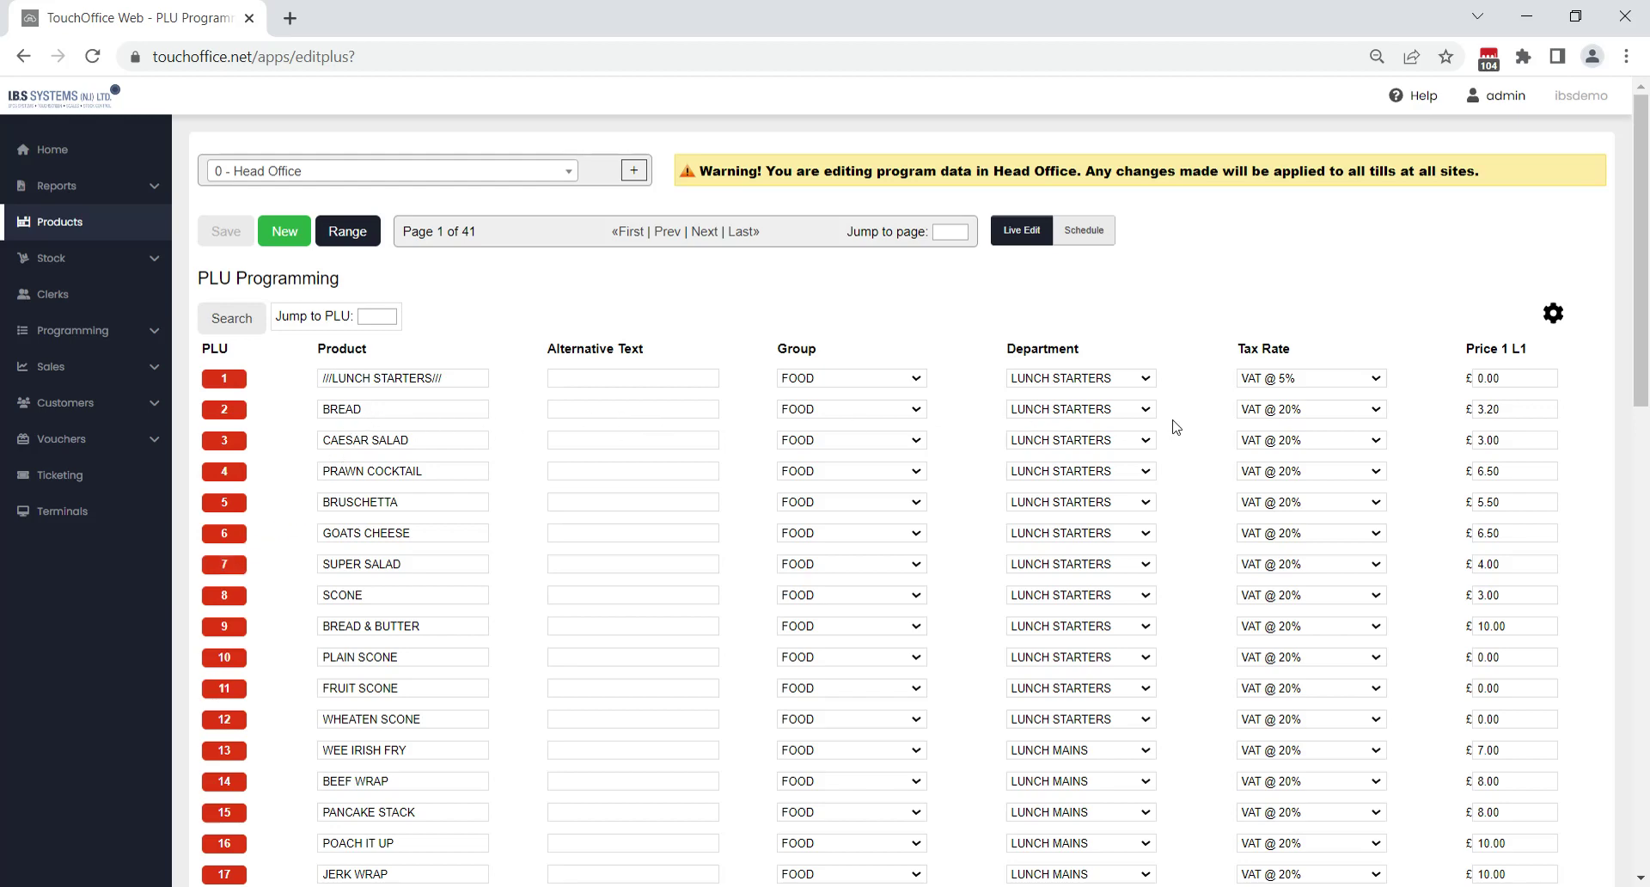
- Set Price 1 L1 to 3.40 for BREAD, 3.40 for CAESAR SALAD and 7.00 for PRAWN COCKTAIL
click(1523, 416)
key(BackSpace)
key(BackSpace)
key(BackSpace)
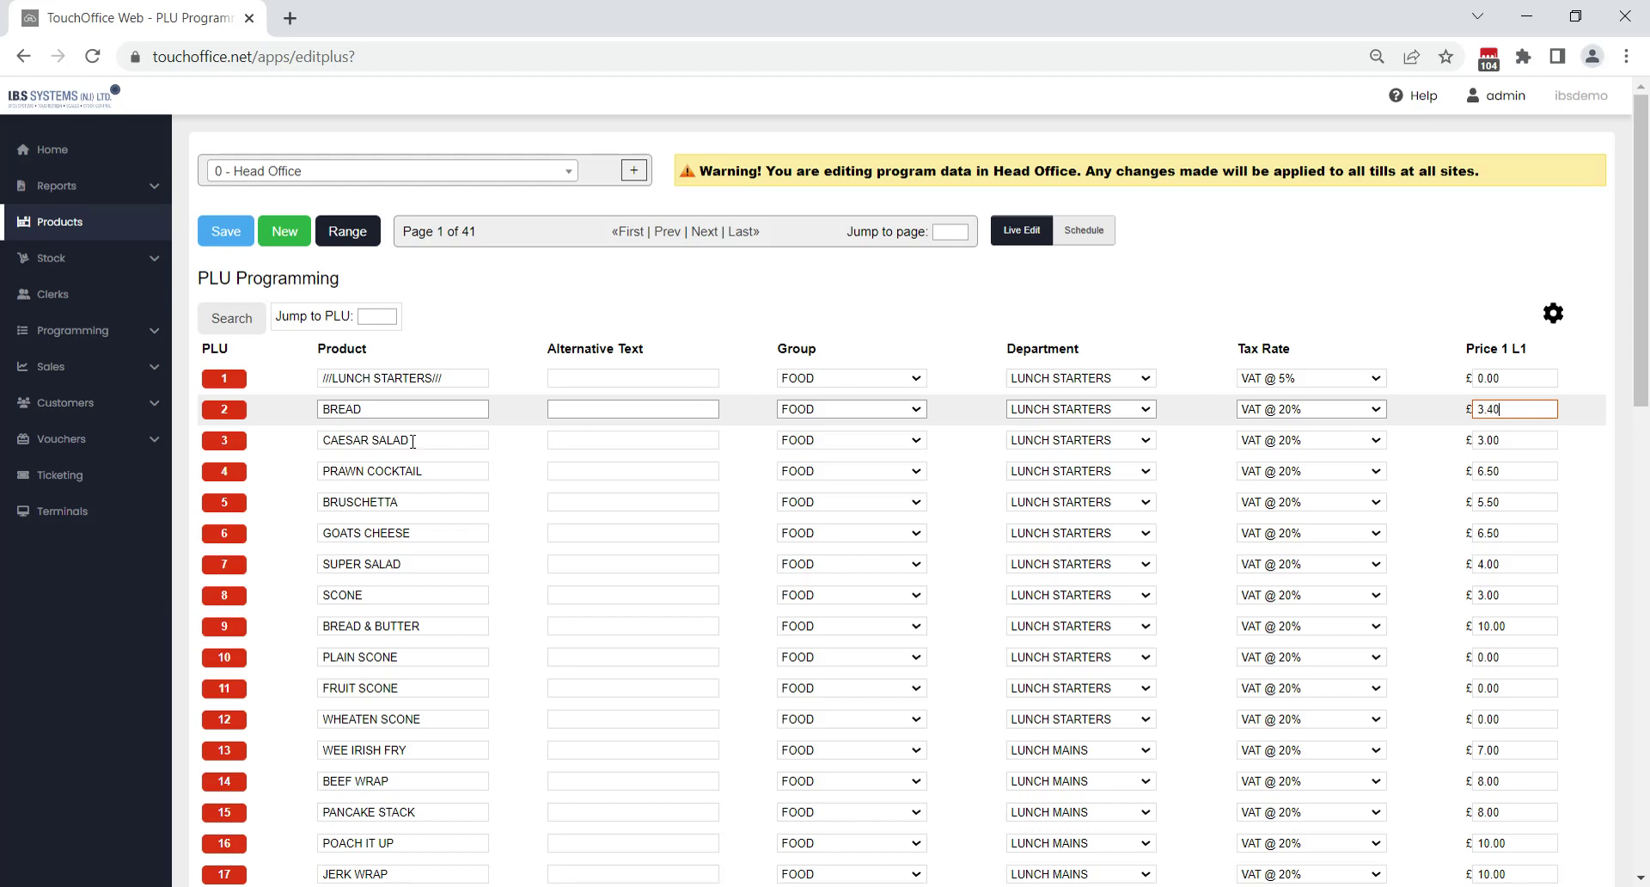
click(1525, 443)
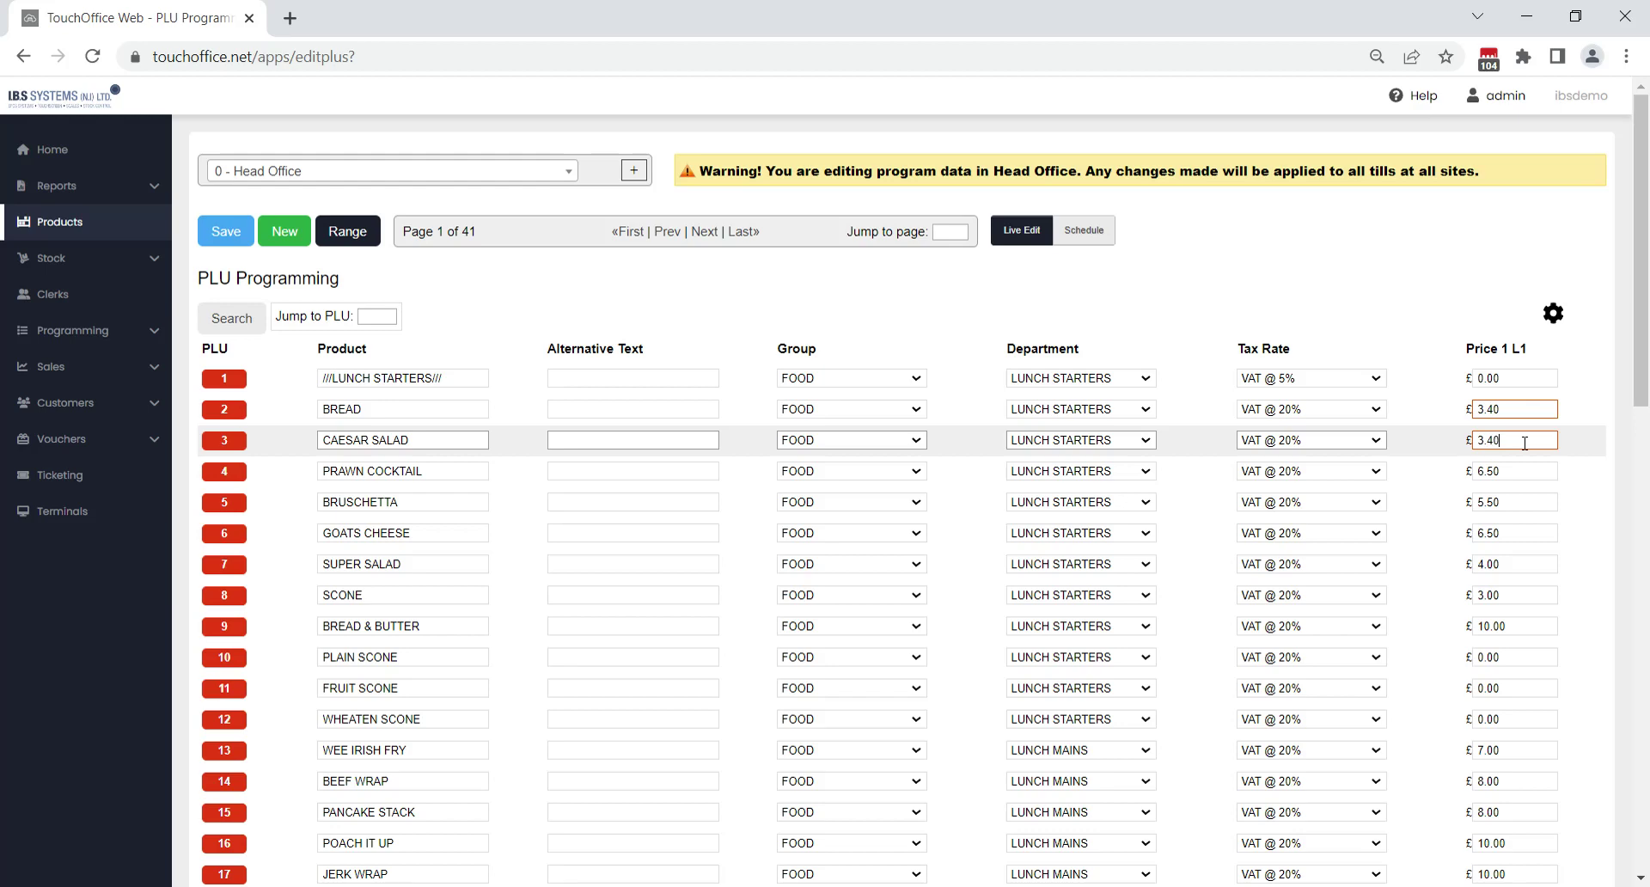
click(1528, 477)
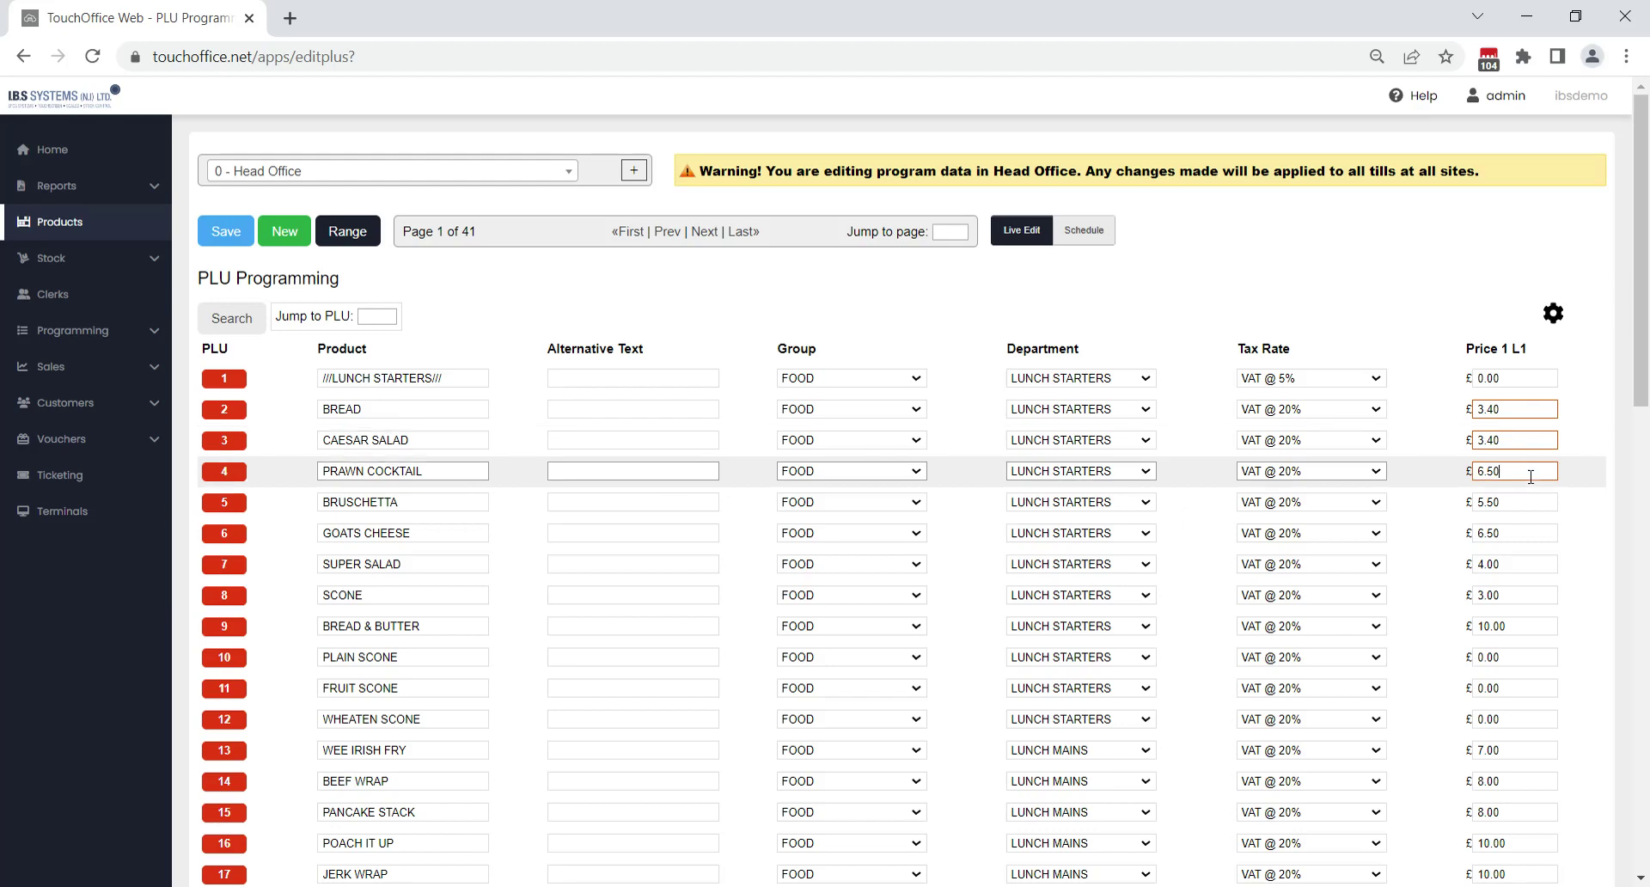
double_click(1528, 478)
text(7)
- Set SCONE's department to SIDES and choose VAT @ 20% as its tax rate
scroll(679, 515, down, 3)
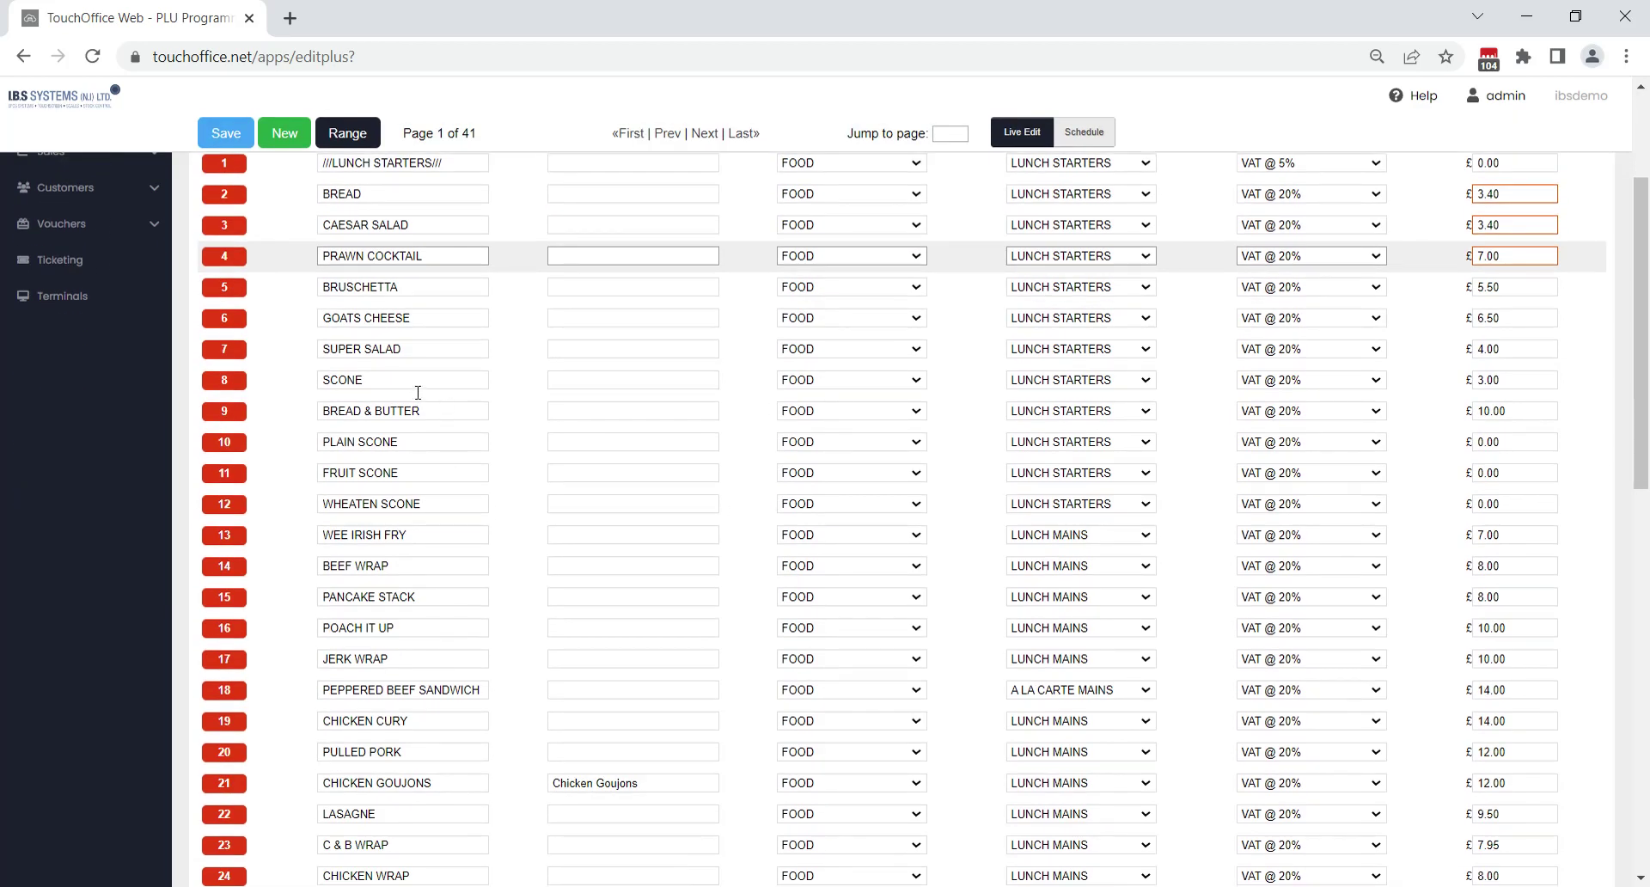
click(1040, 380)
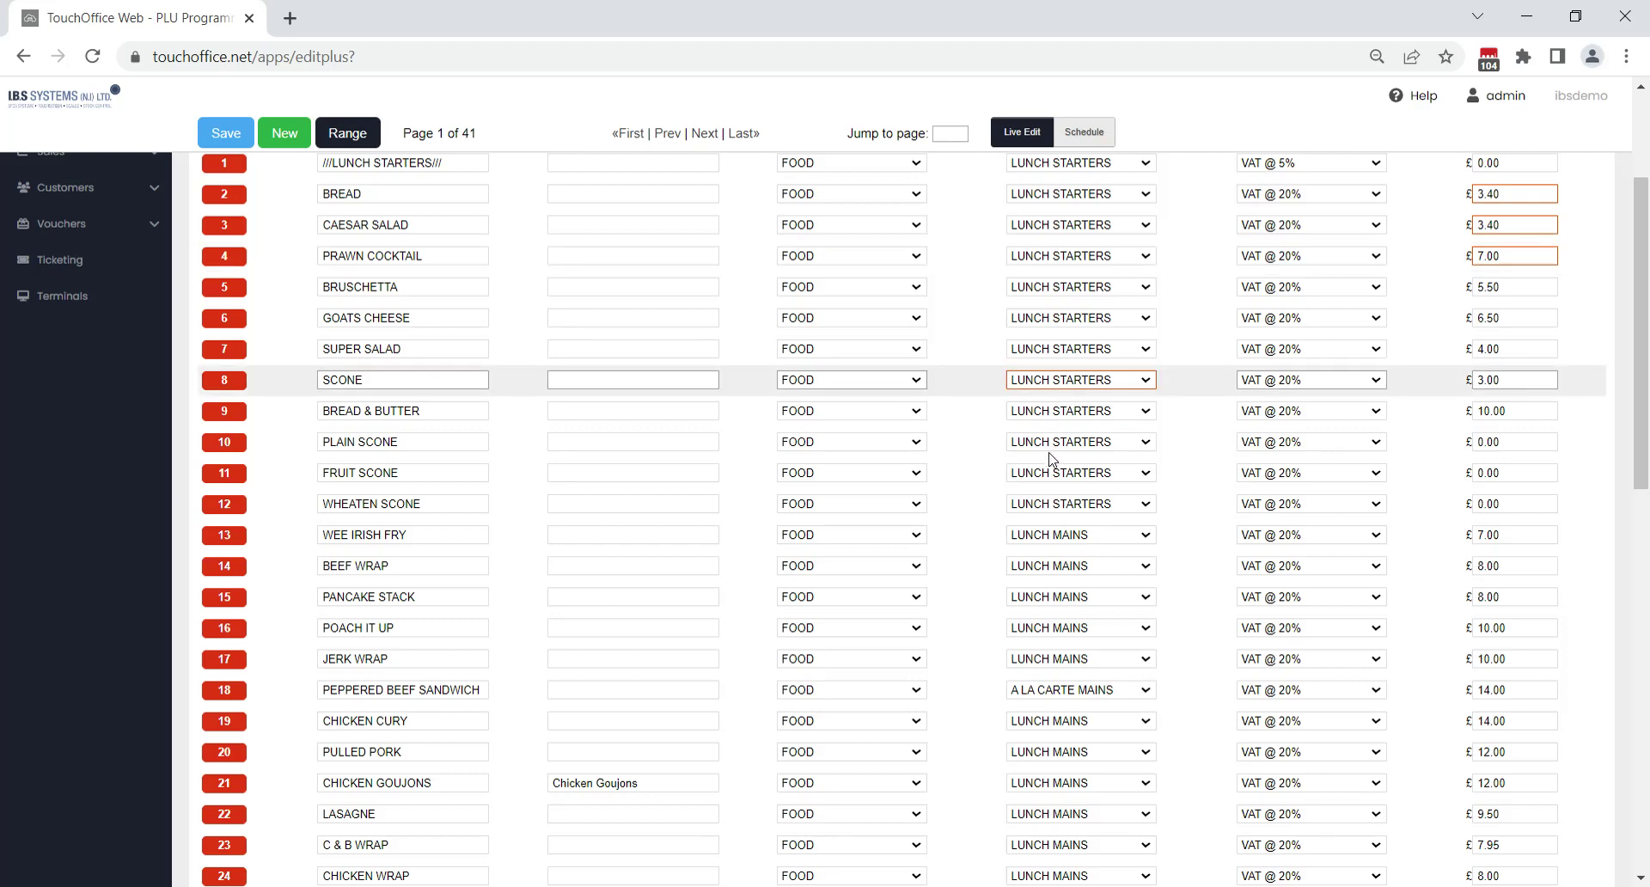
key(s)
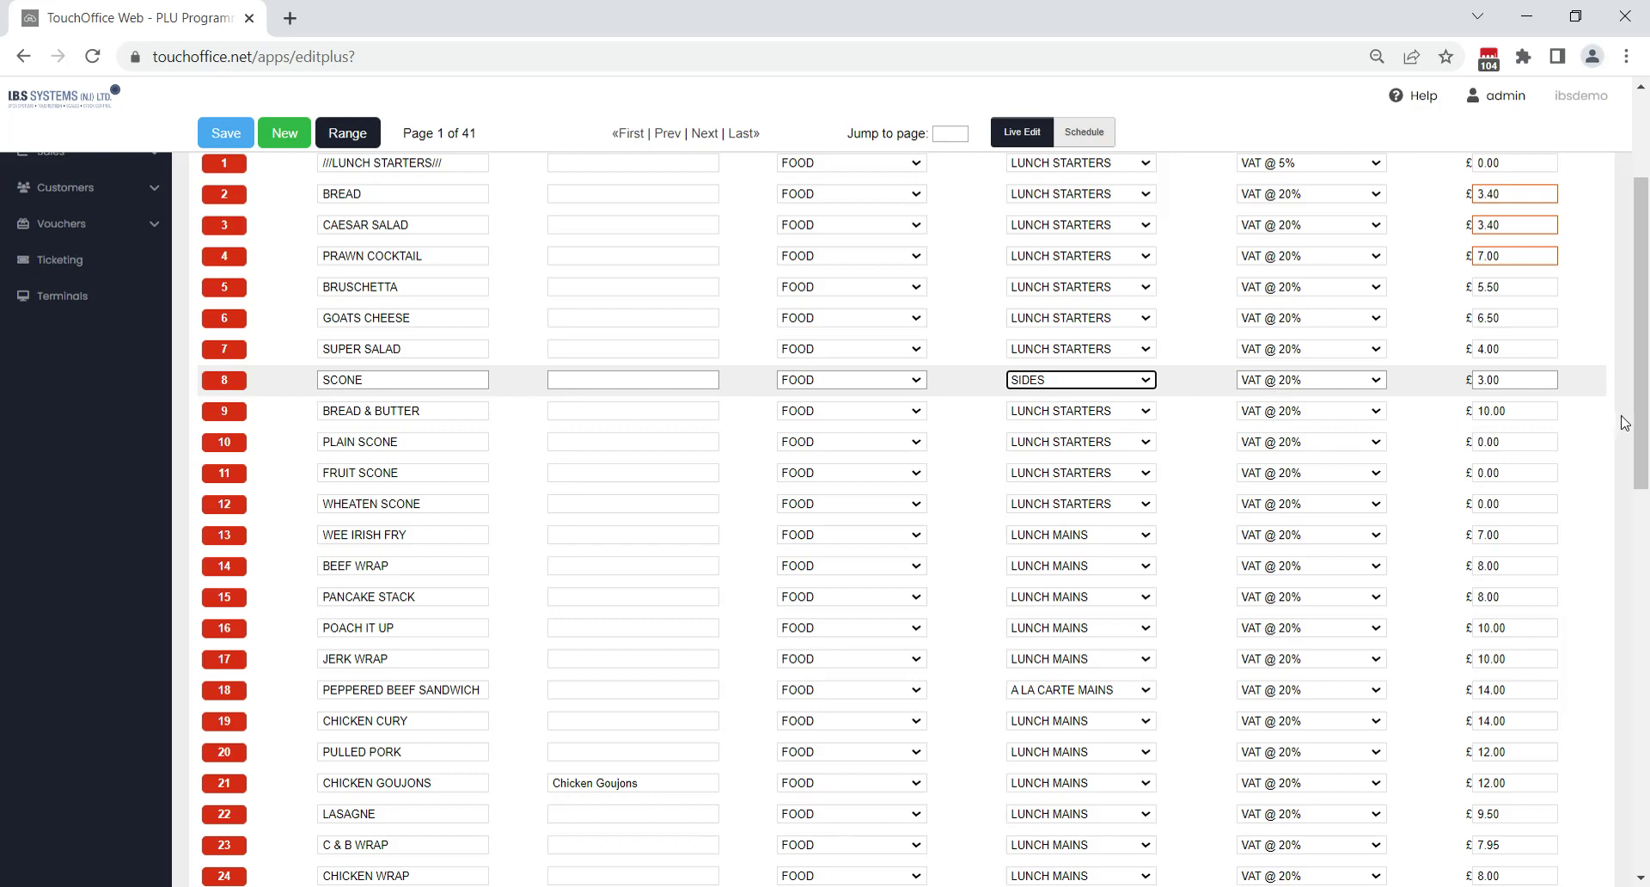
drag(1641, 420, 1648, 376)
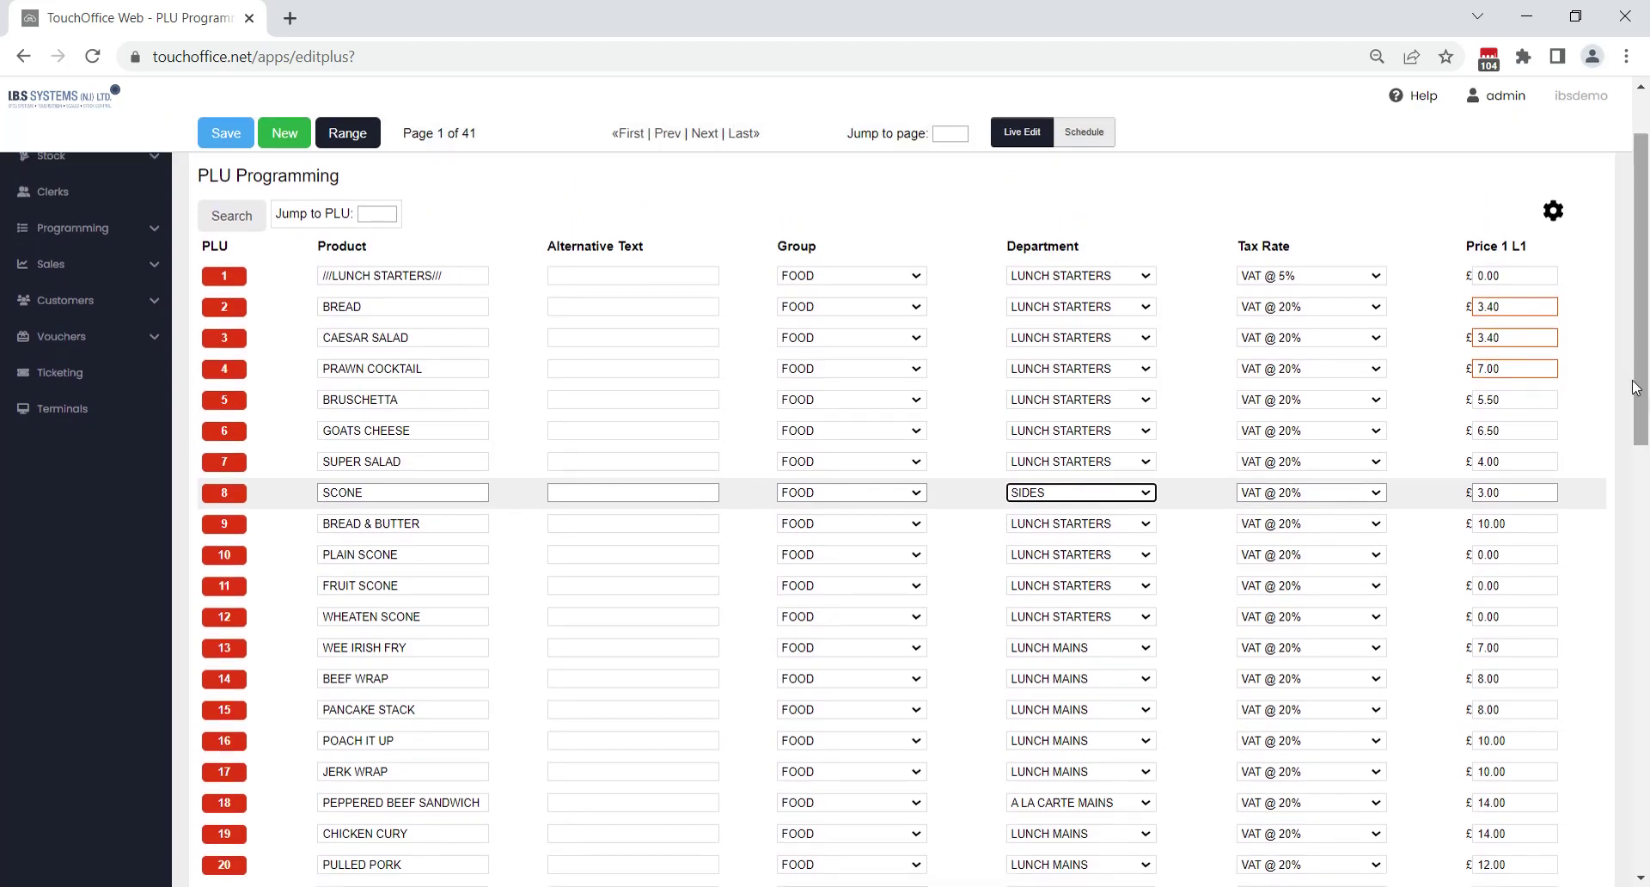
click(1354, 500)
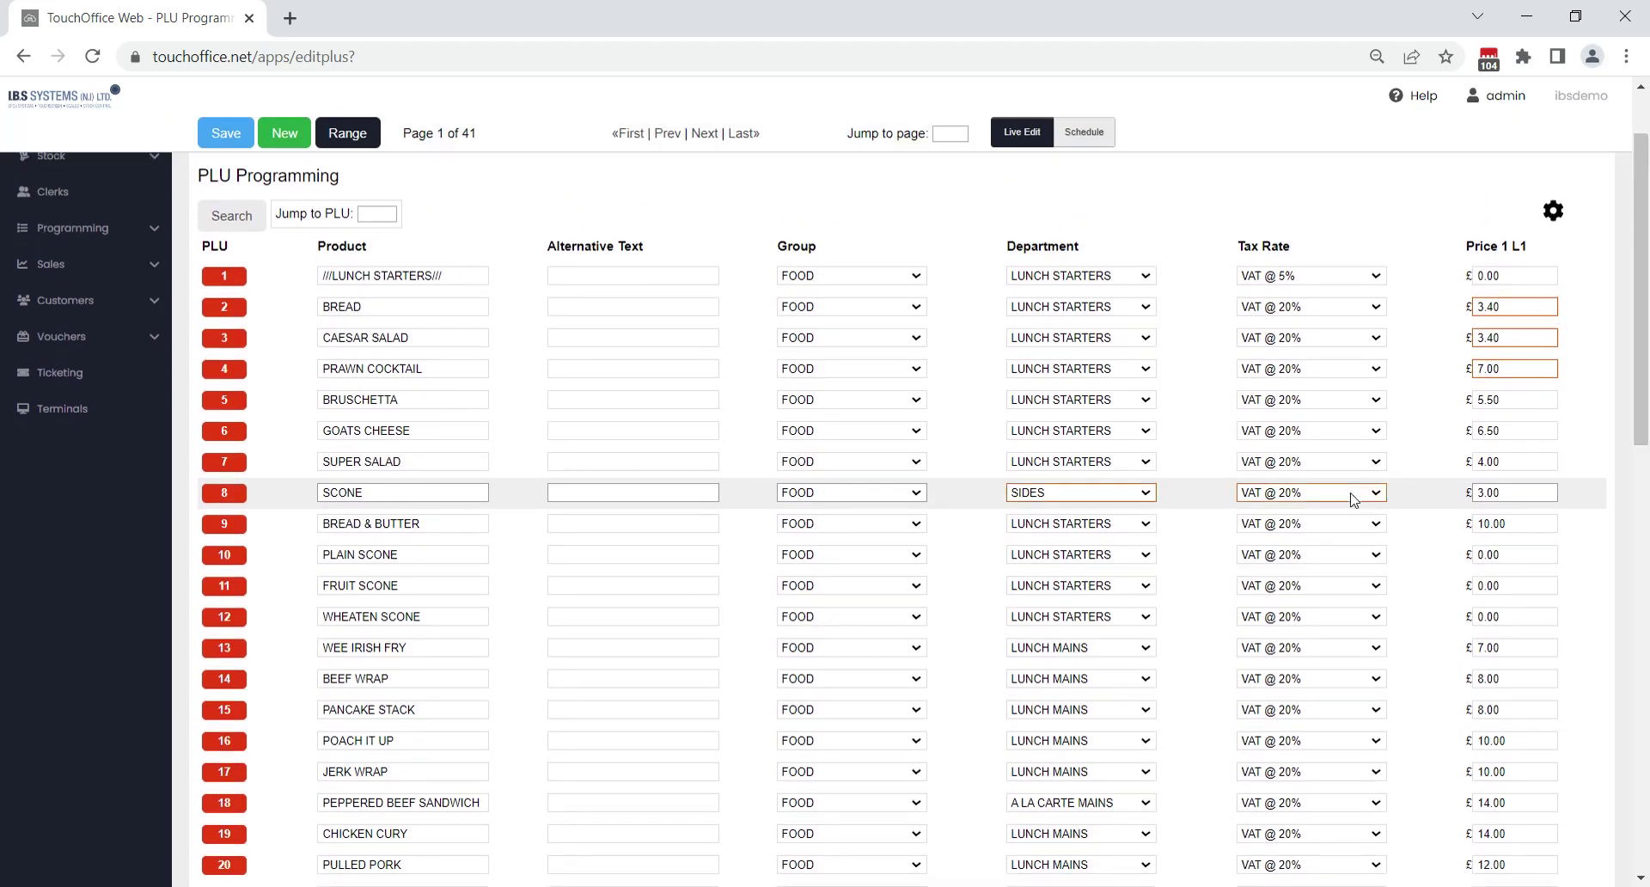
click(1339, 550)
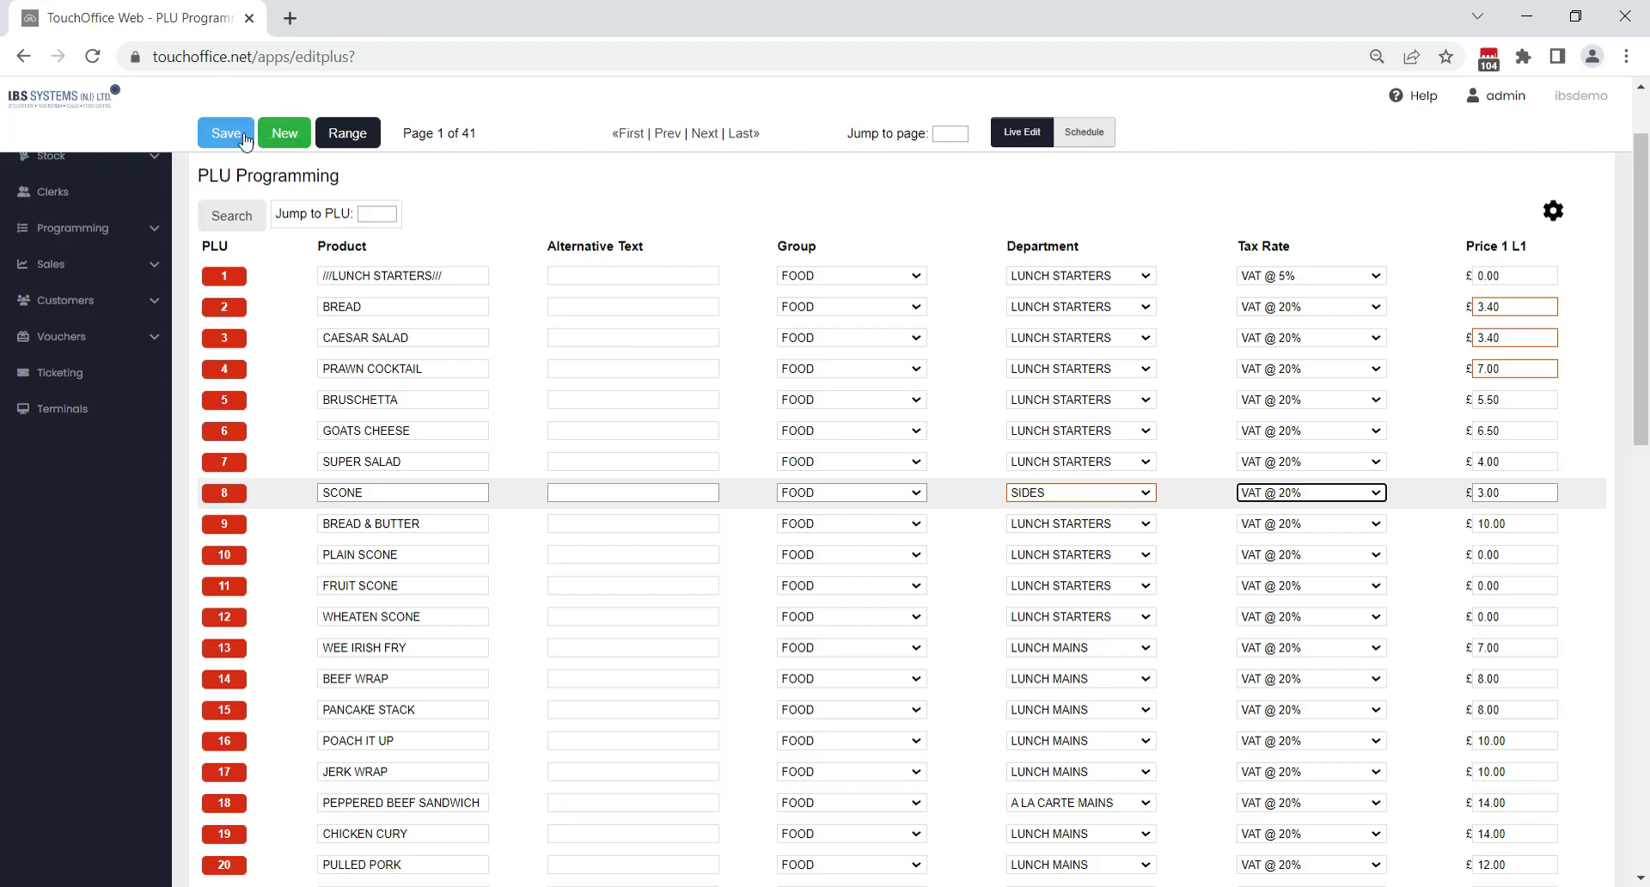
- Set Price 1 L1 to 6.00 for BRUSCHETTA and 12.00 for FRY, and save the product changes
scroll(694, 405, up, 2)
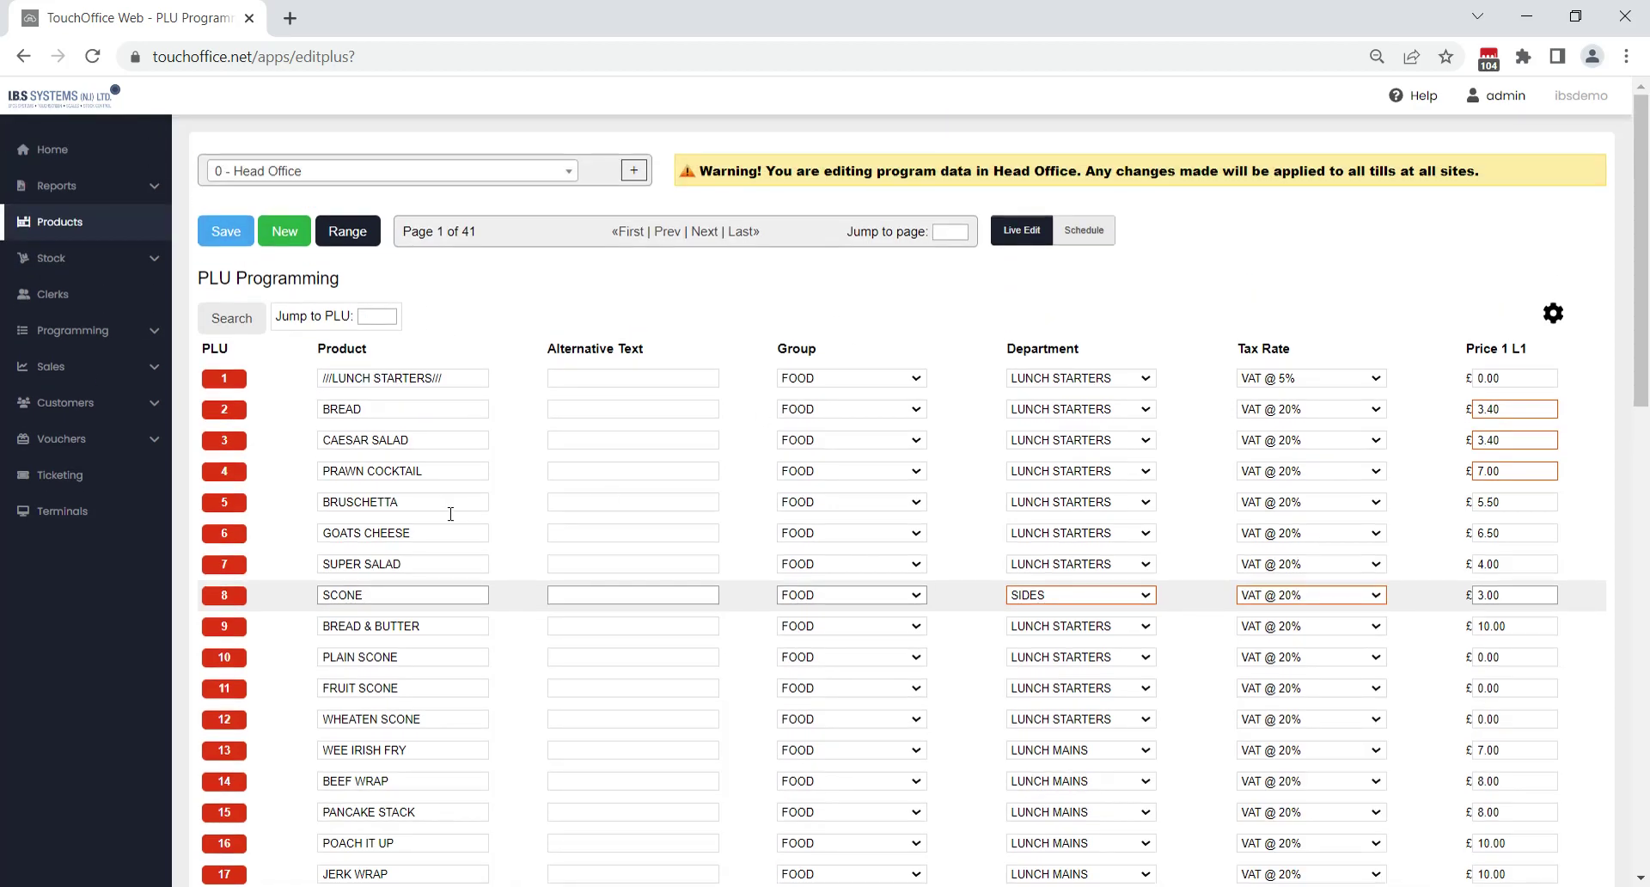
double_click(1551, 502)
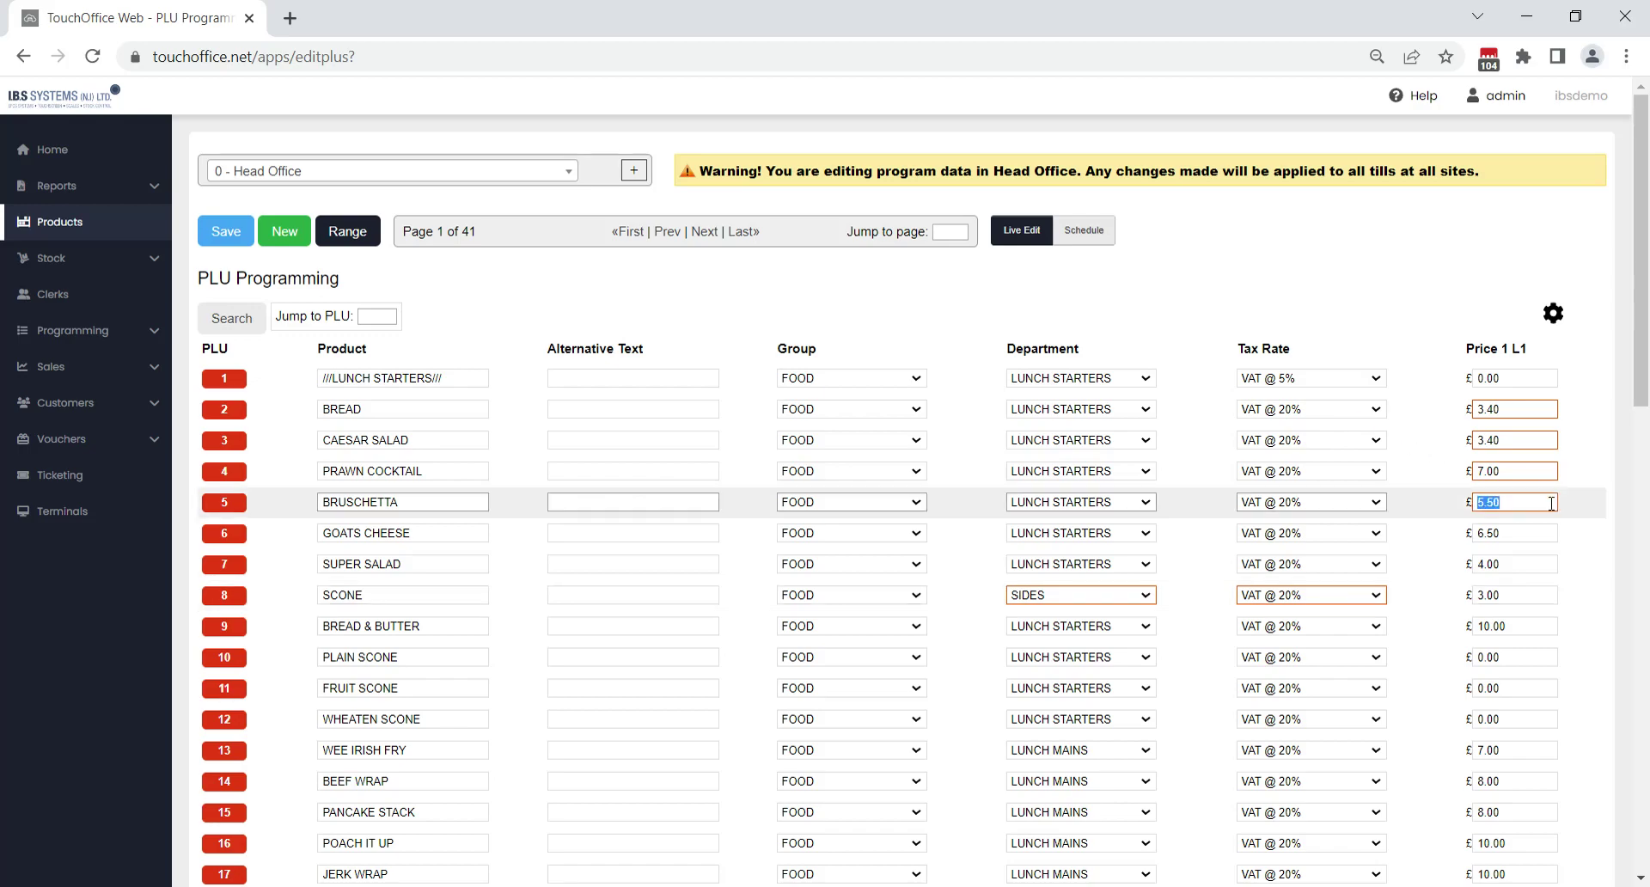
text(6)
scroll(1204, 456, down, 7)
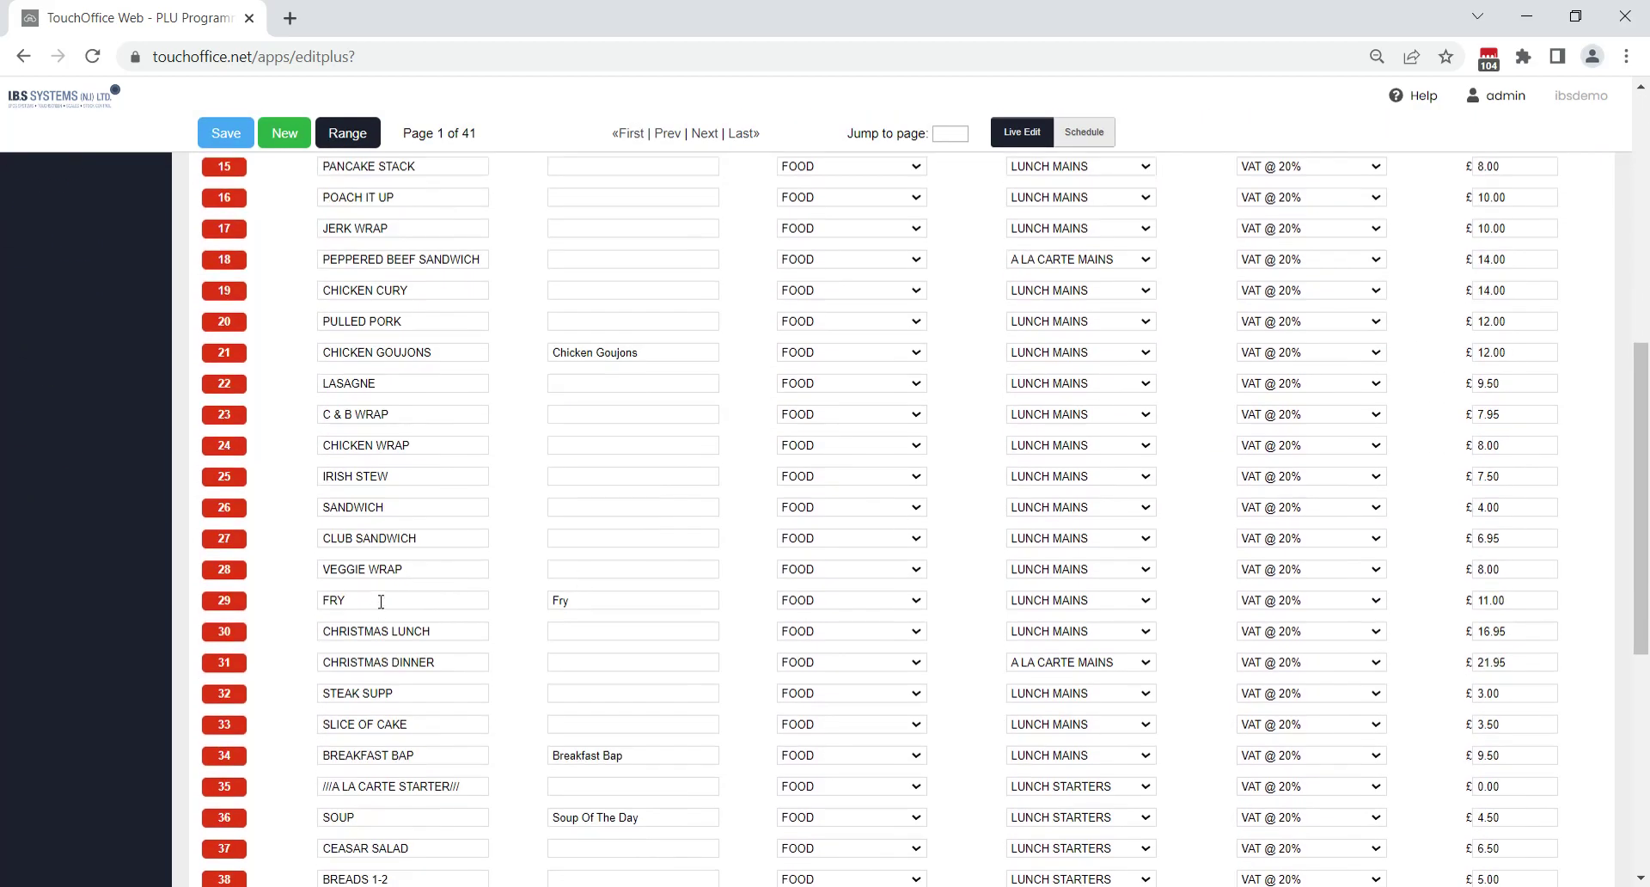
double_click(1523, 600)
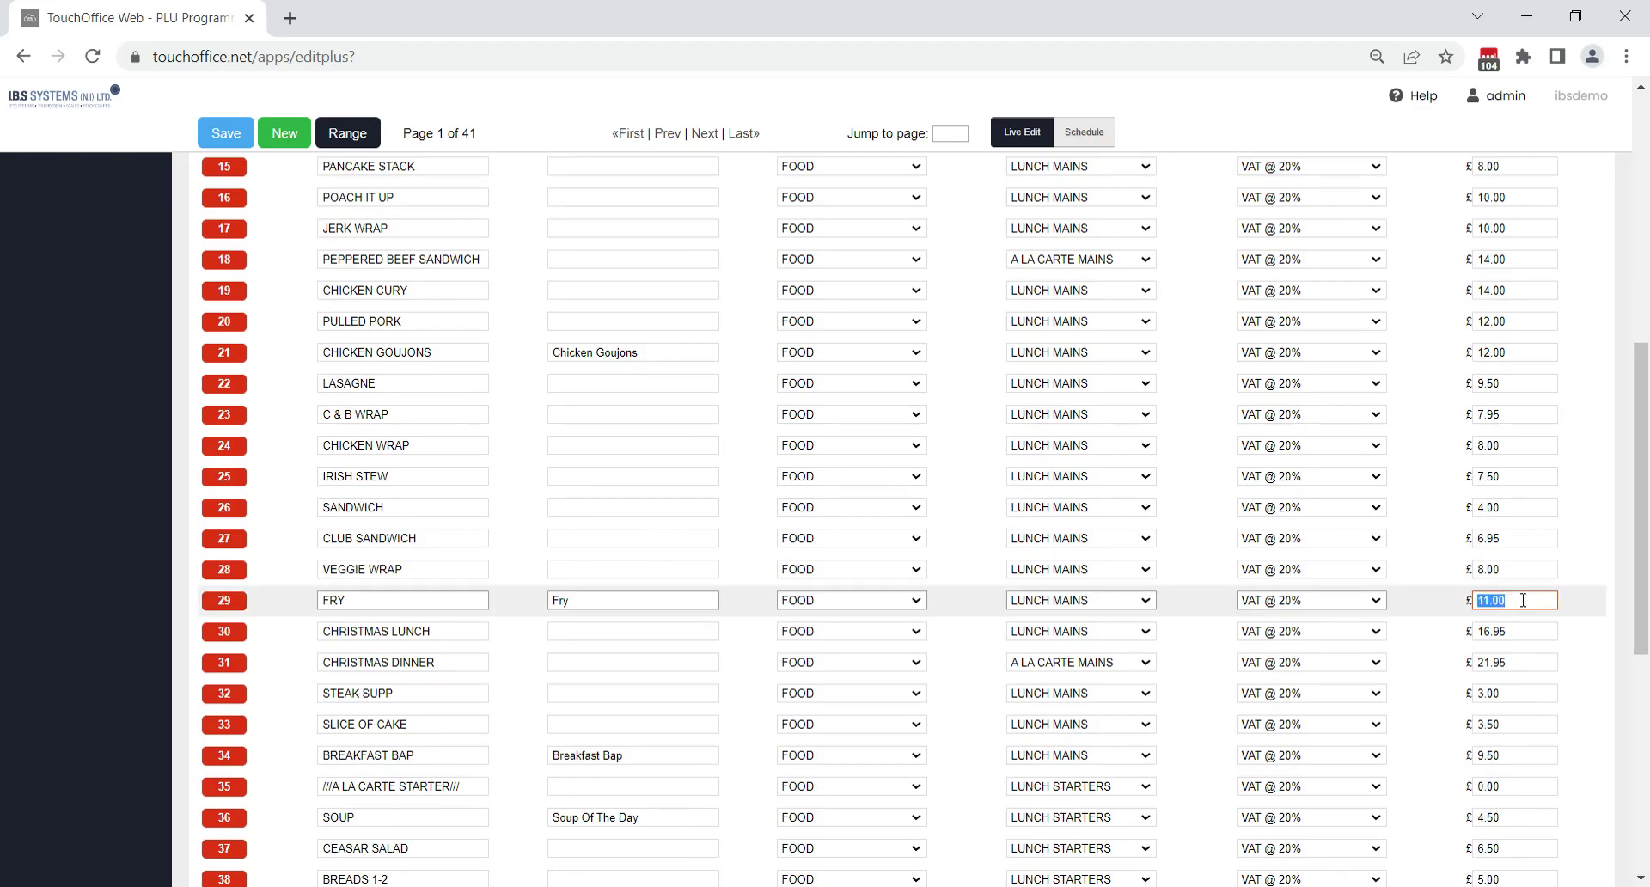
text(12.00)
click(226, 134)
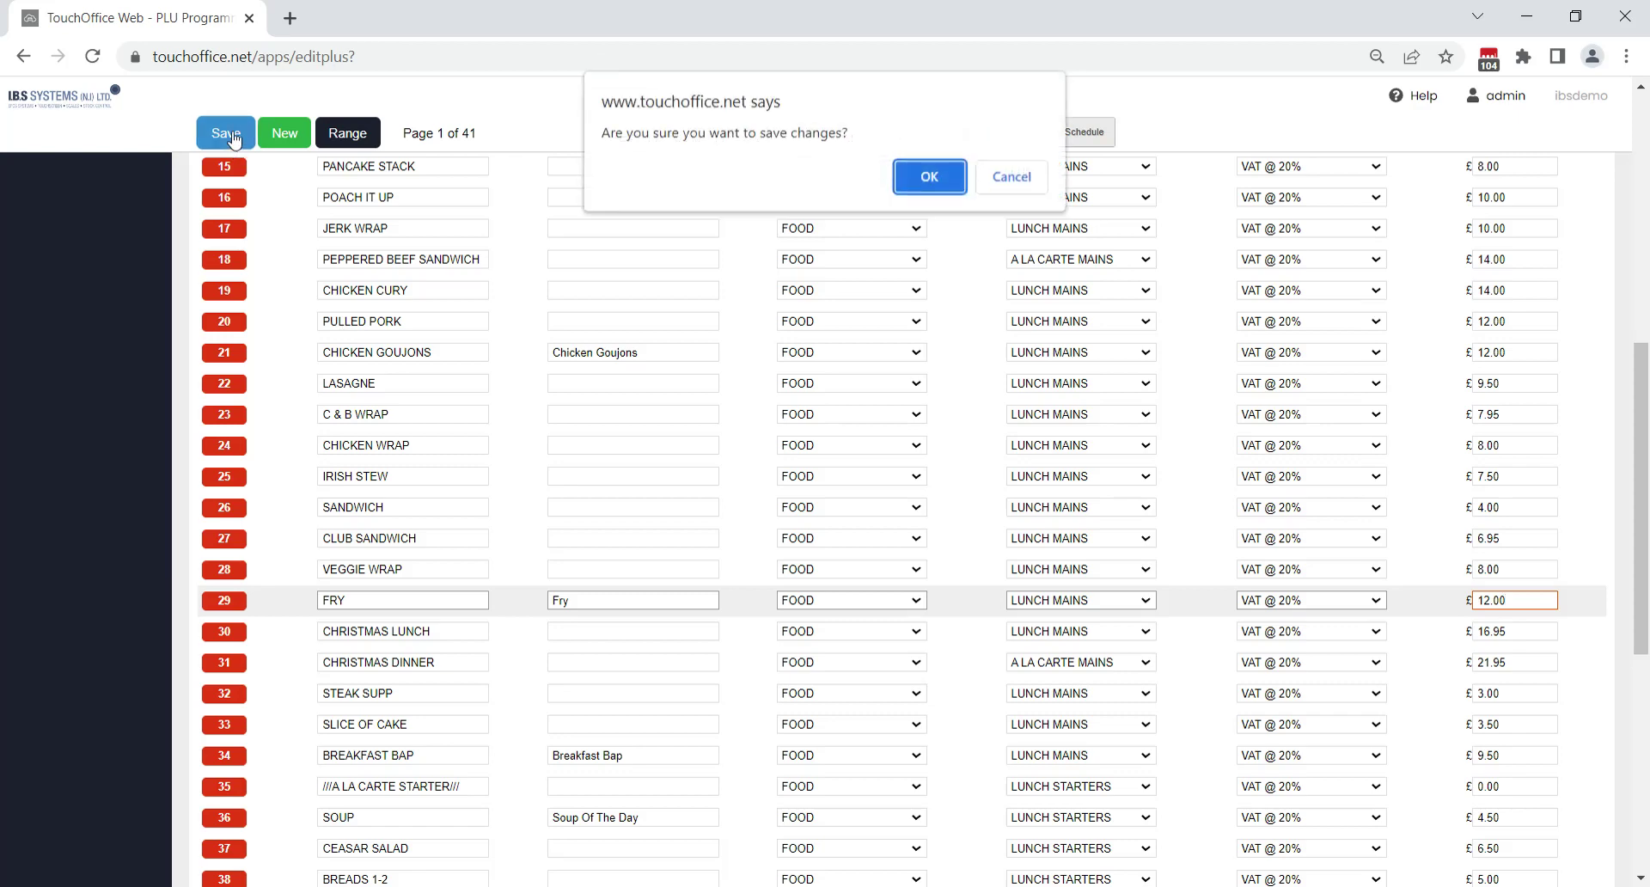
click(930, 179)
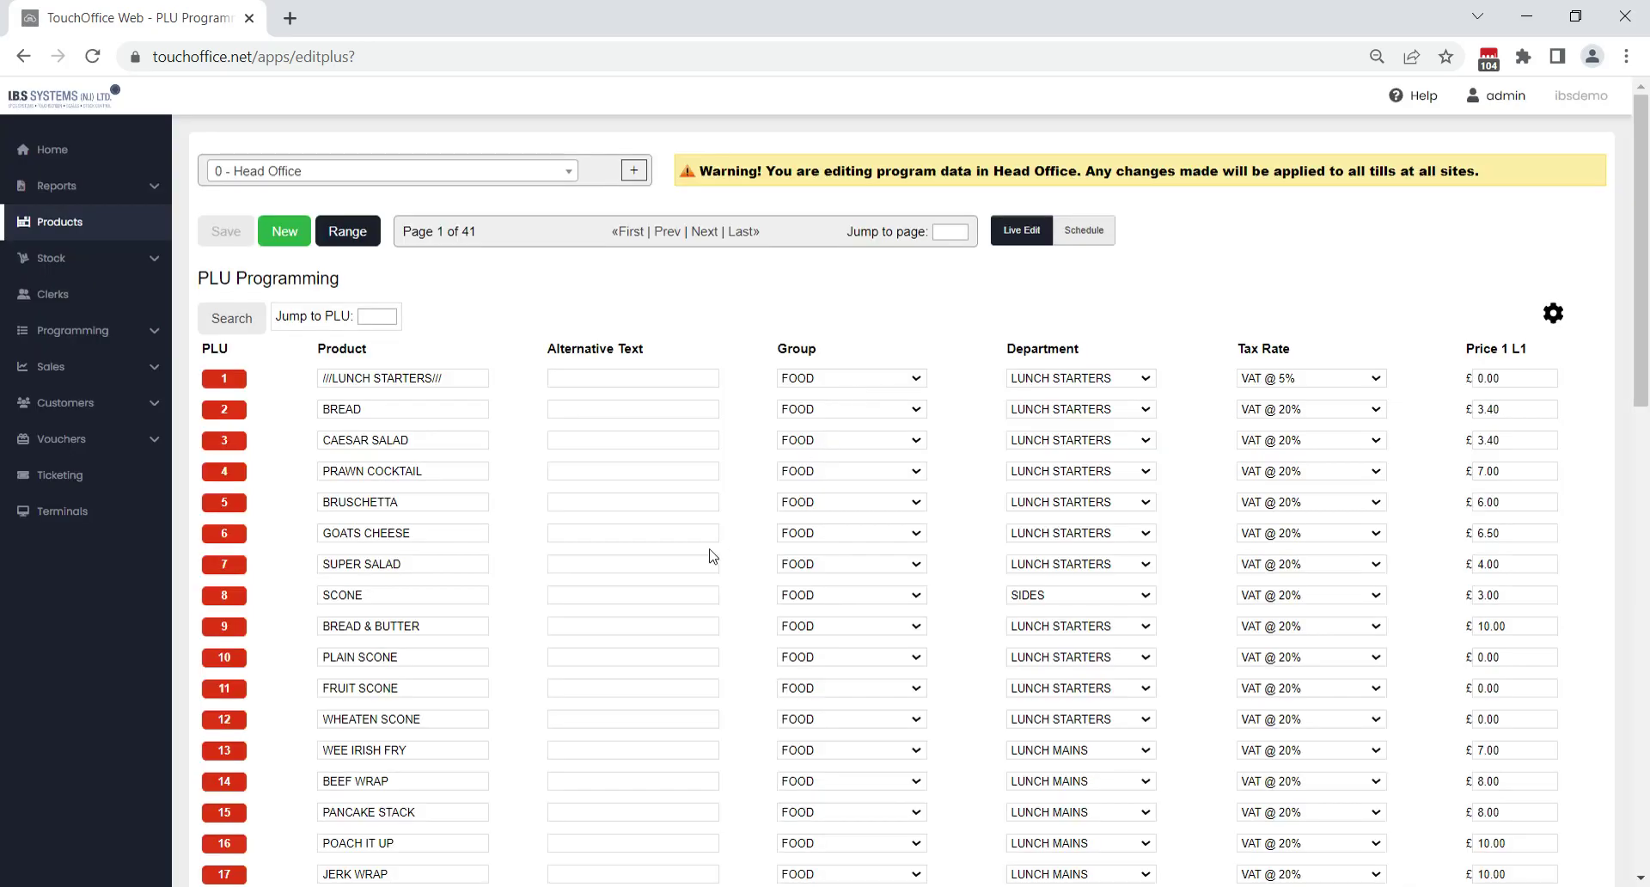
- Go to page 2 of the product list and look through its products
click(706, 232)
scroll(492, 492, down, 9)
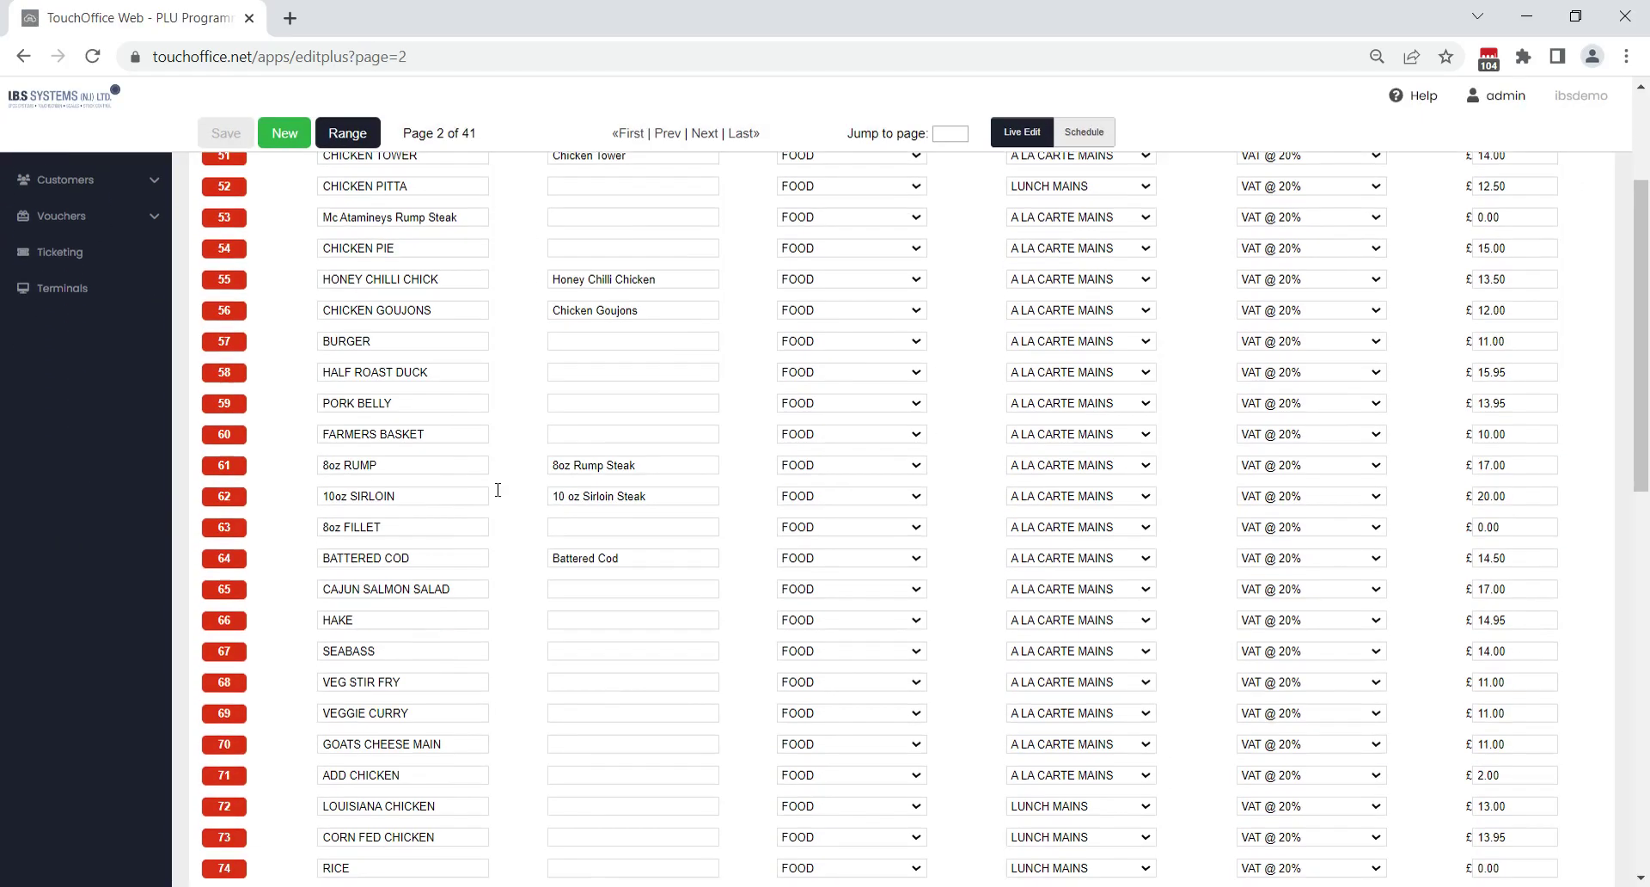
- Look through the remaining products on page 2 and go to page 3 of the product list
scroll(492, 492, down, 5)
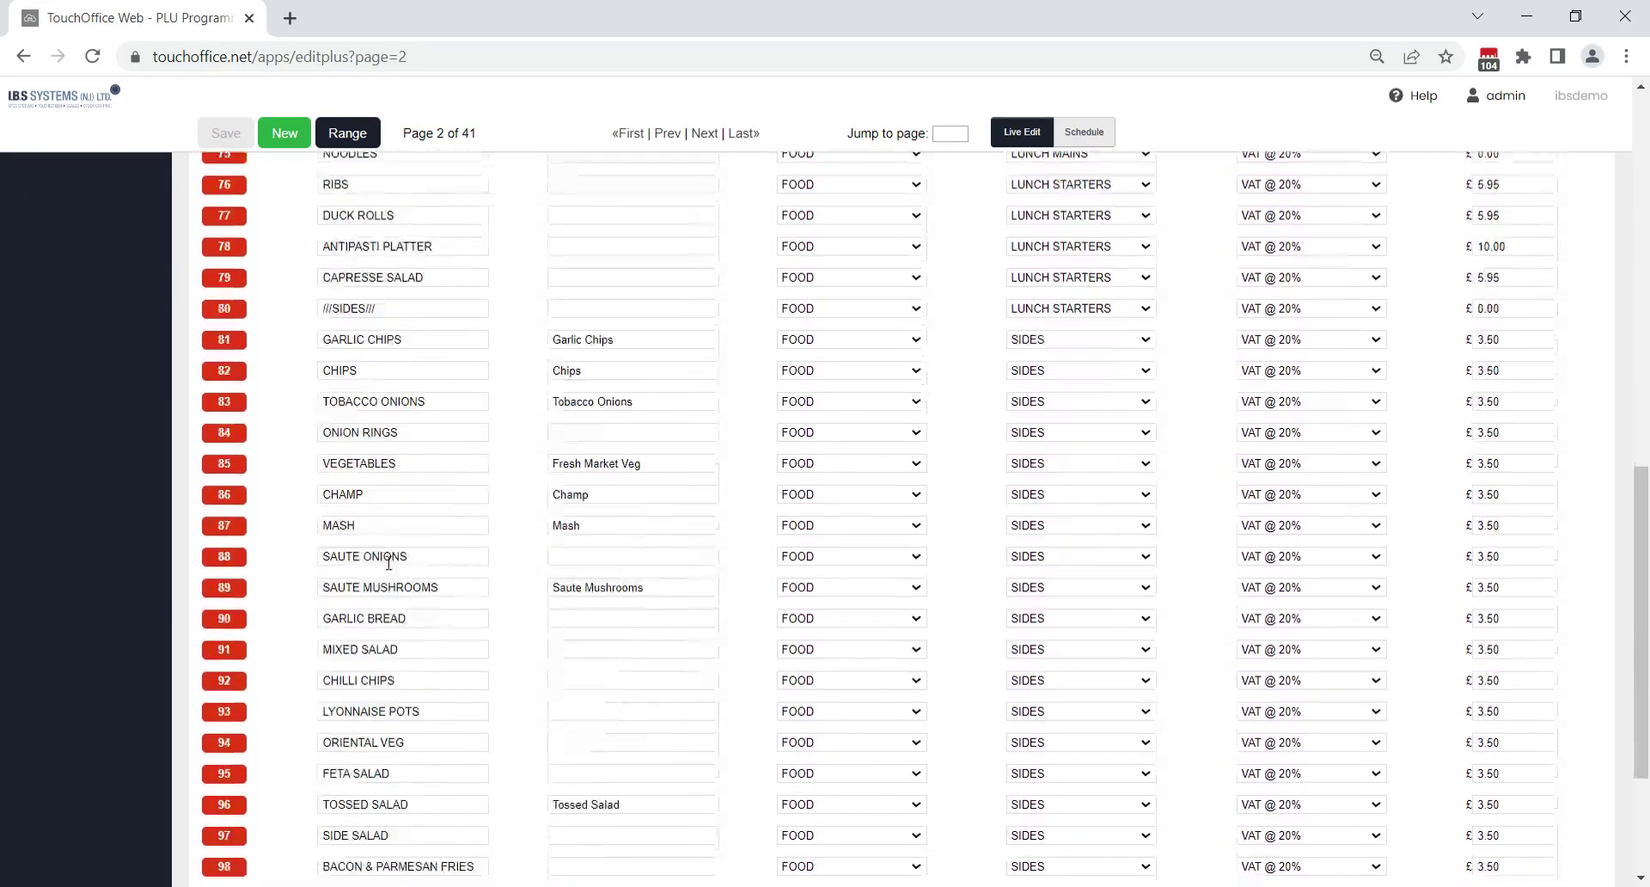
scroll(418, 474, down, 3)
scroll(468, 576, up, 12)
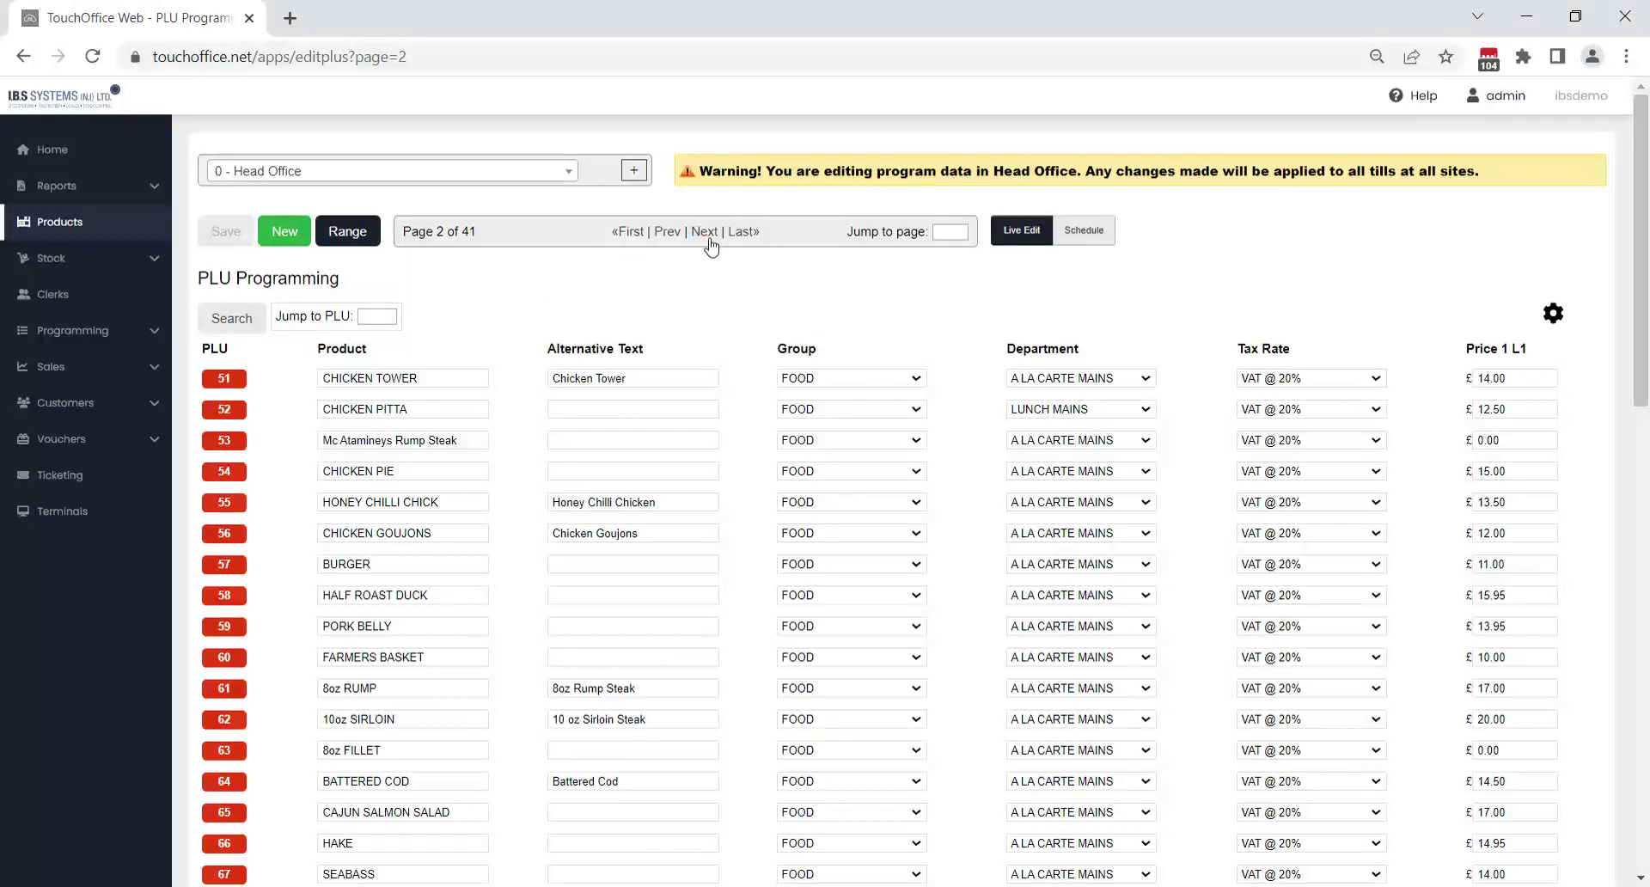
click(702, 240)
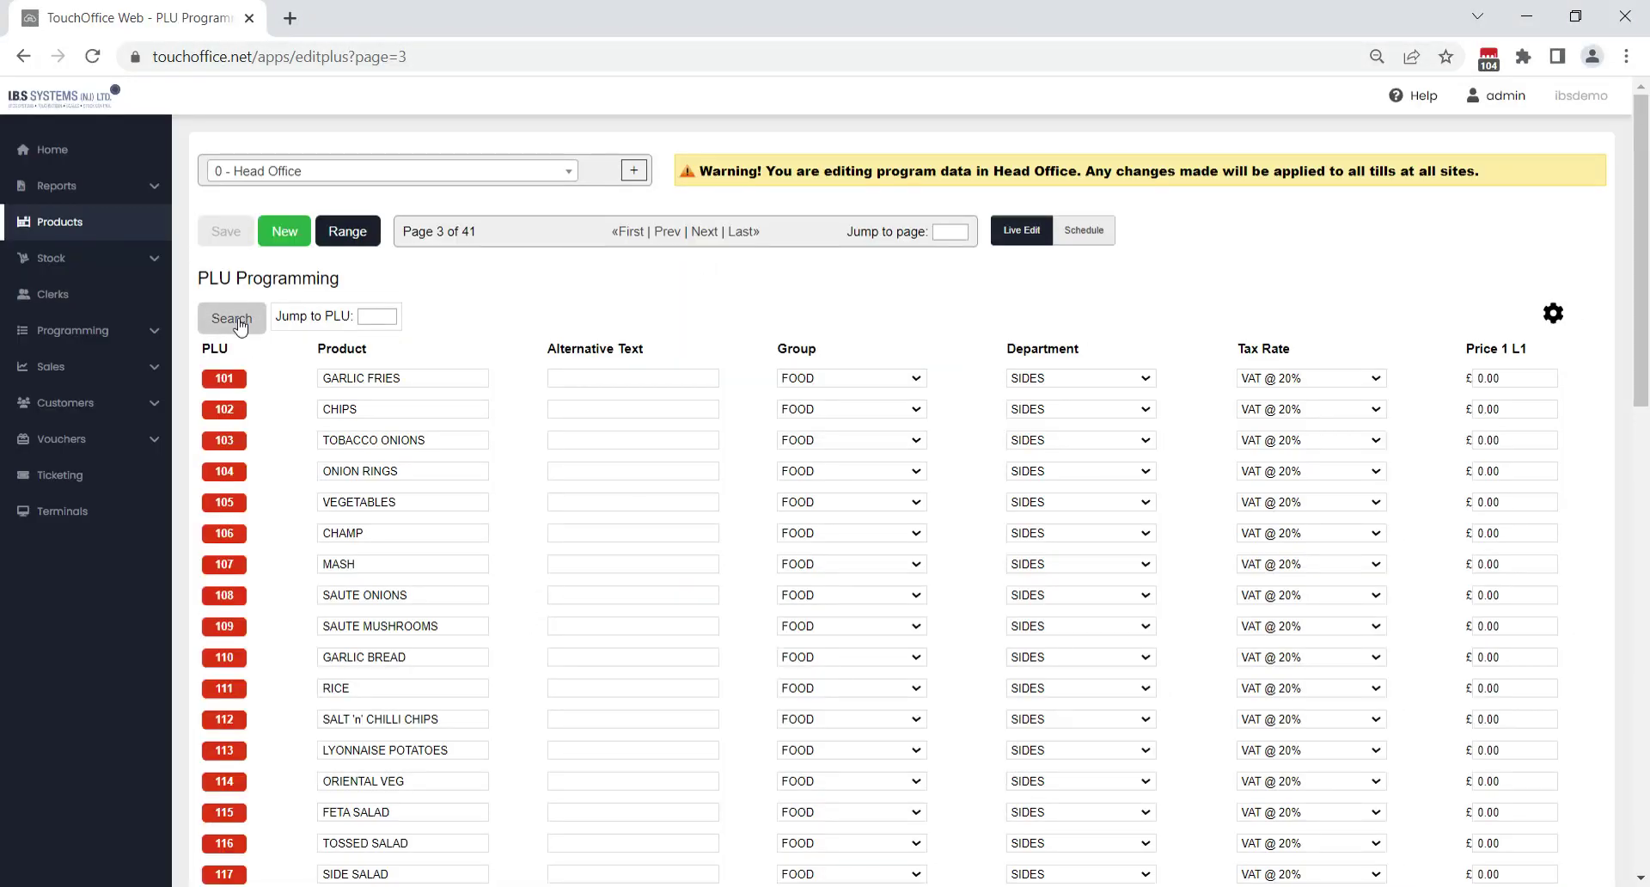
- Search the products for "pint" in the PLU description
click(232, 318)
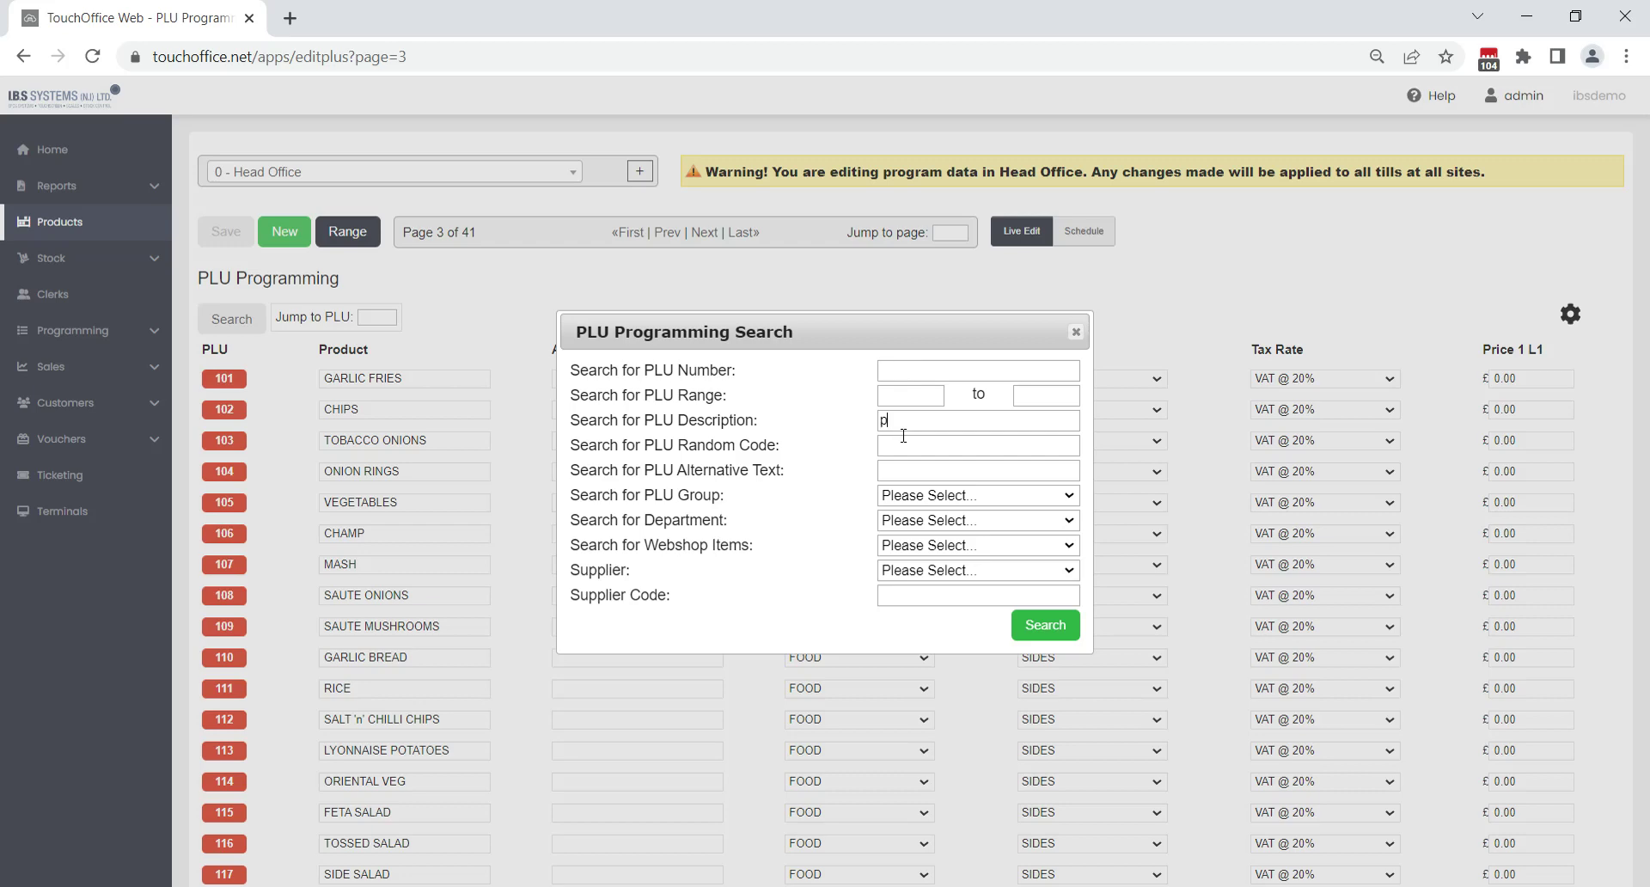
key(Return)
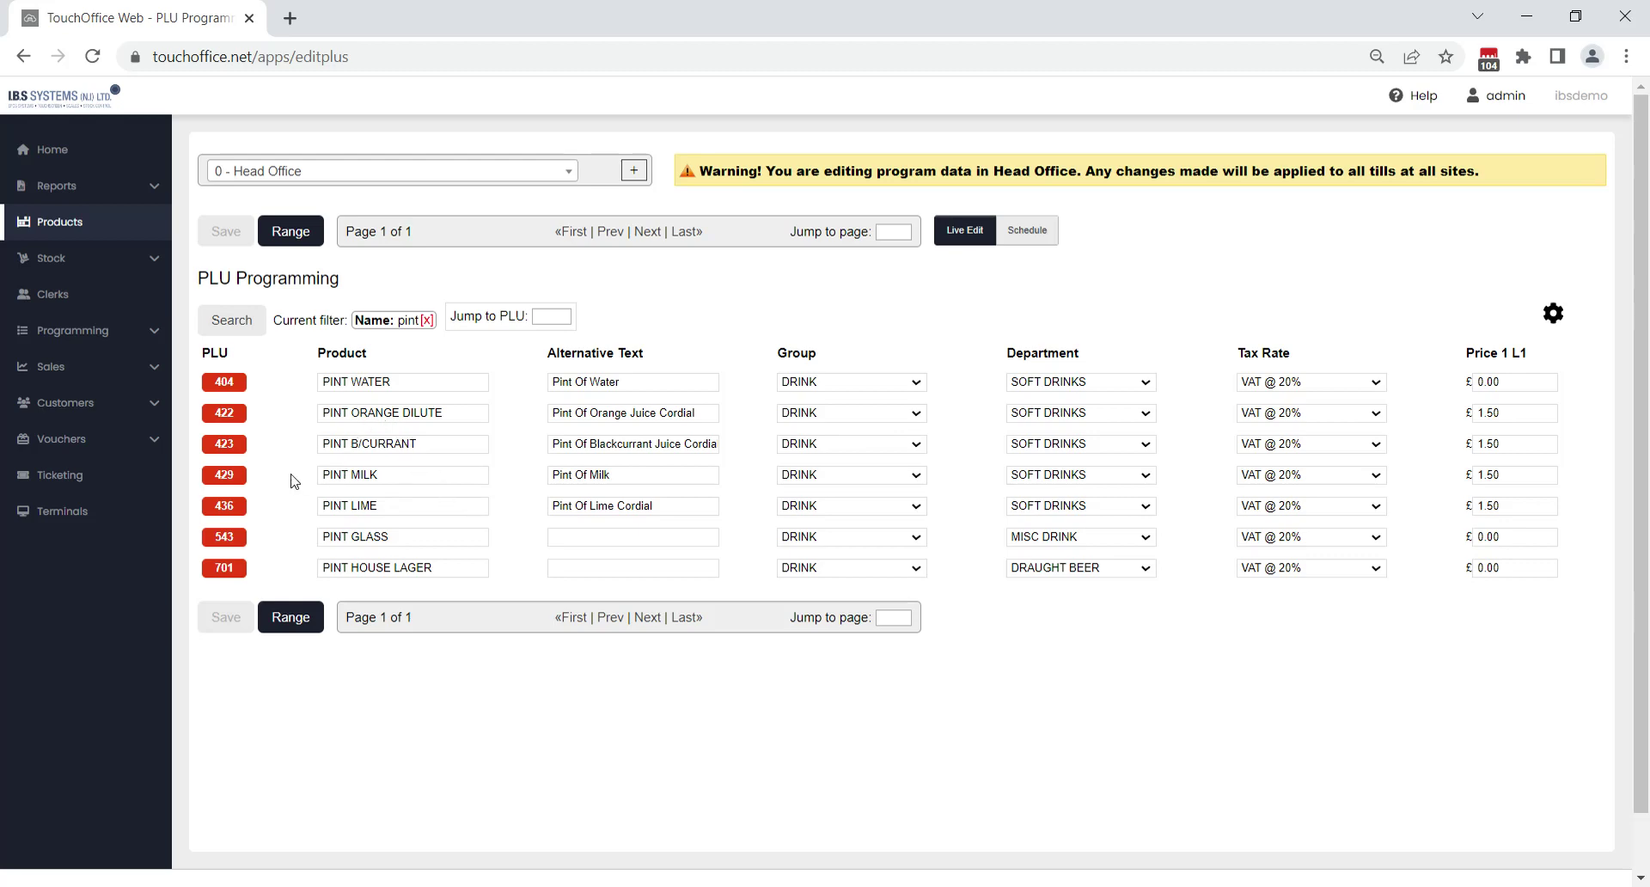
- Set Price 1 L1 to 1.70 for PINT MILK and PINT ORANGE DILUTE, and save the product changes
click(1543, 481)
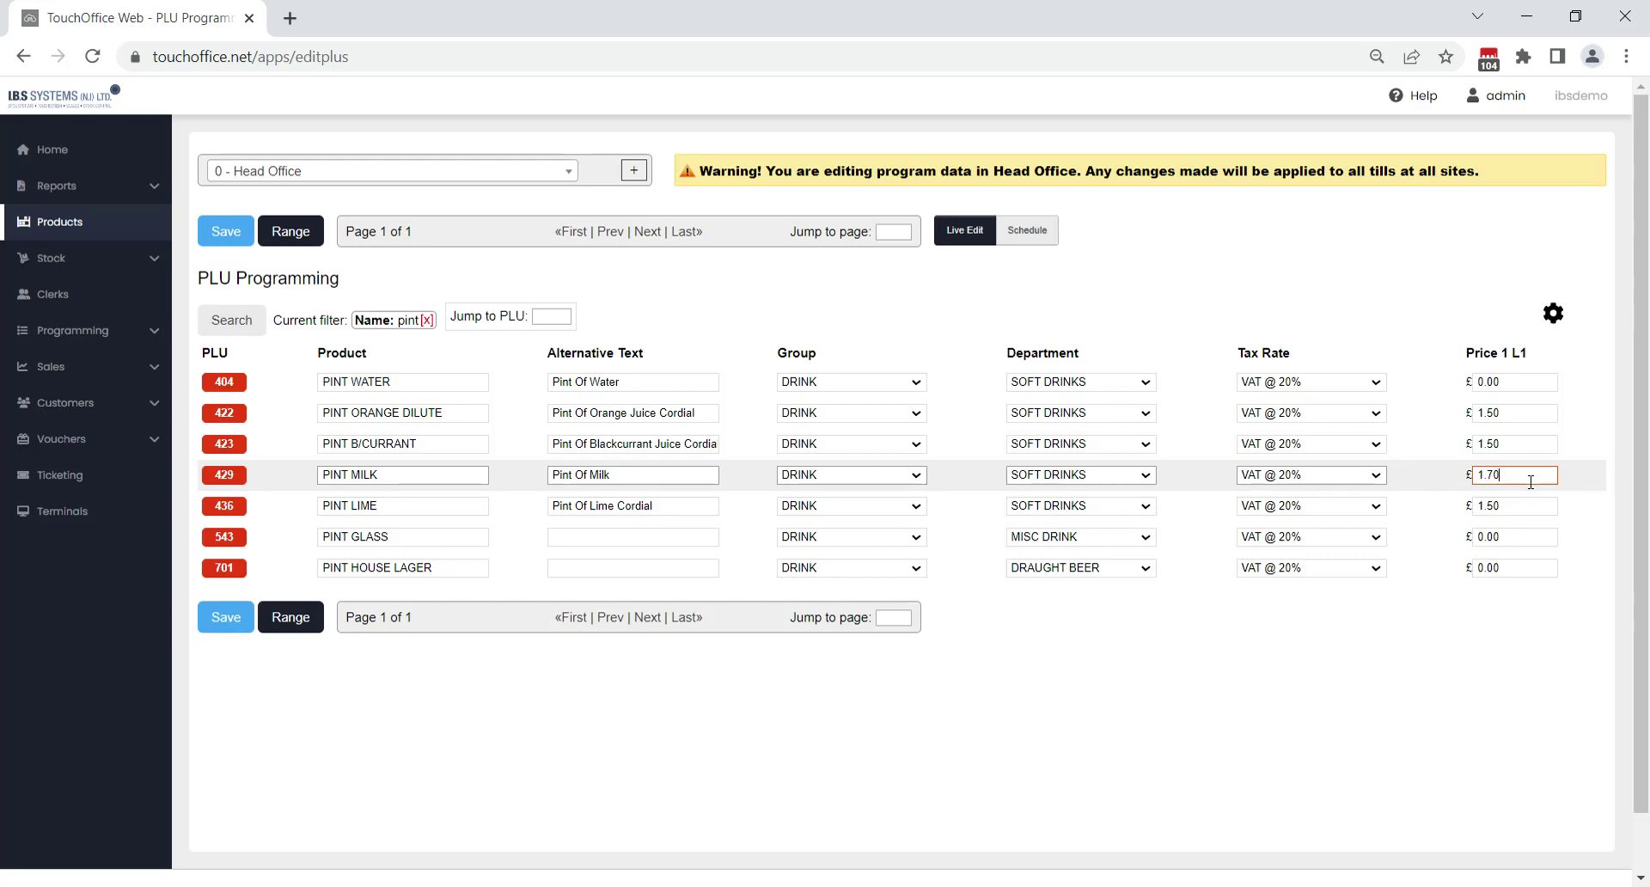
click(1525, 420)
key(BackSpace)
key(BackSpace)
key(BackSpace)
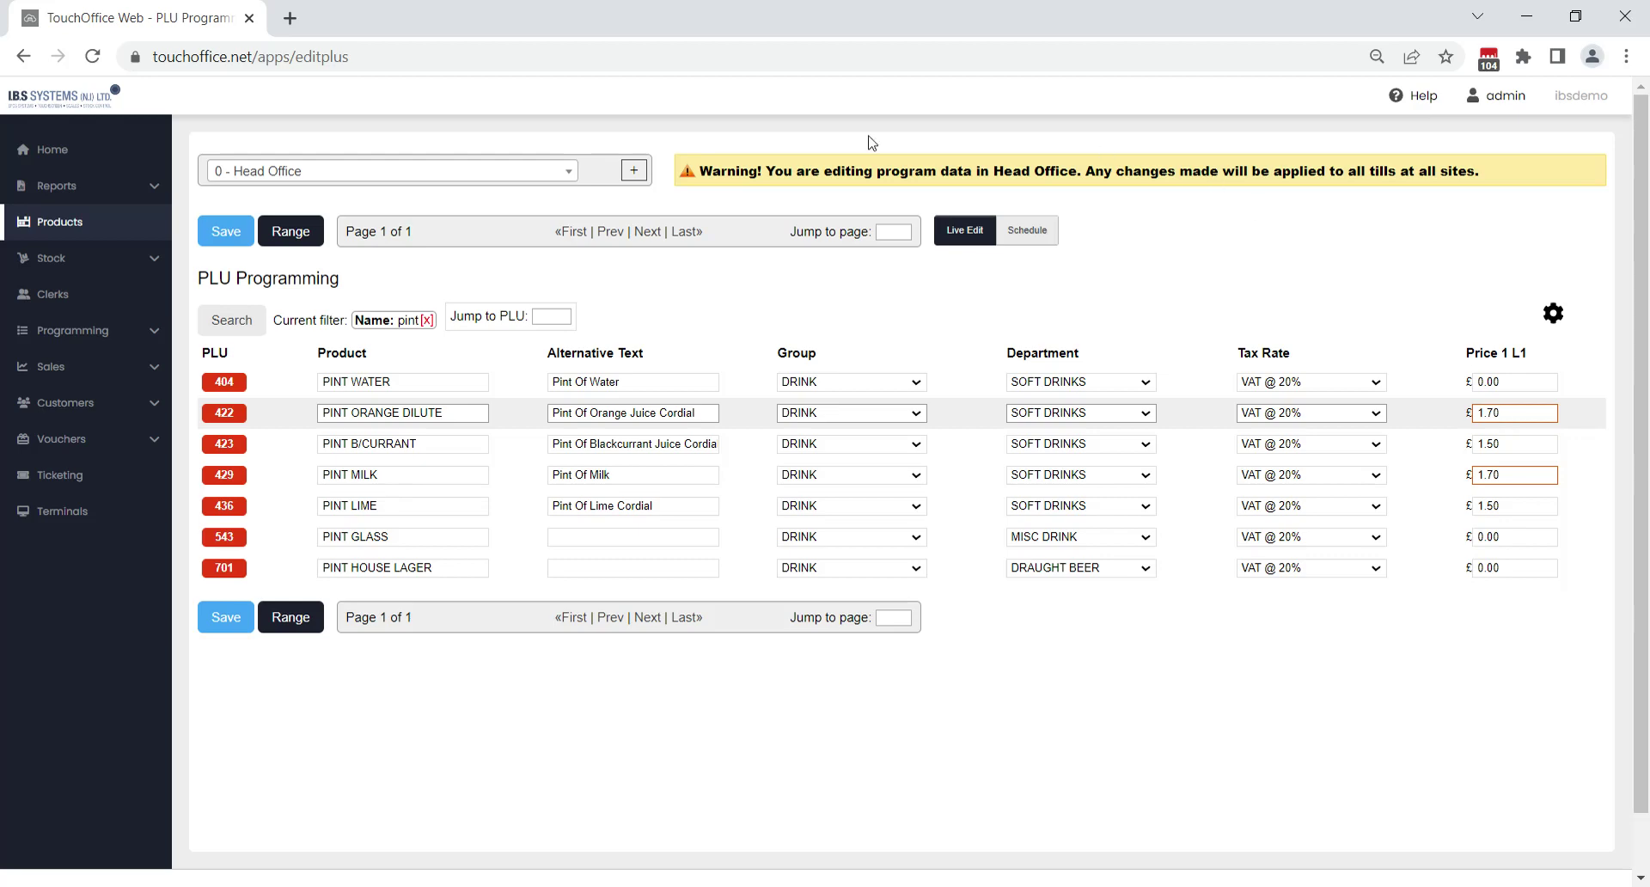
click(225, 230)
click(917, 177)
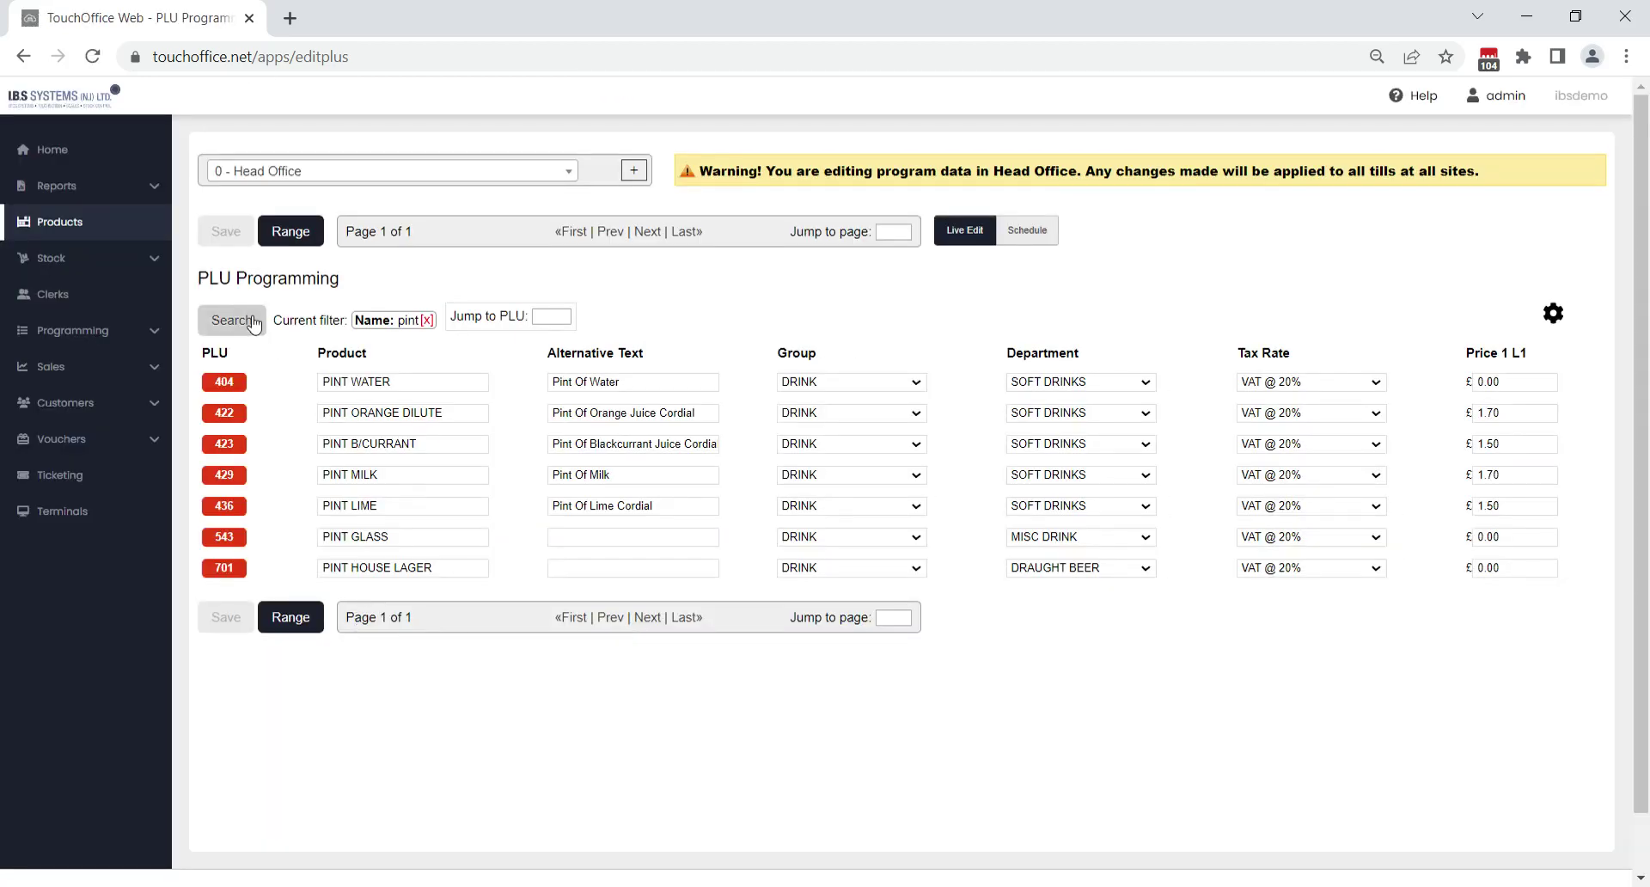
- Search the products by the DESSERTS department instead of by description
click(240, 326)
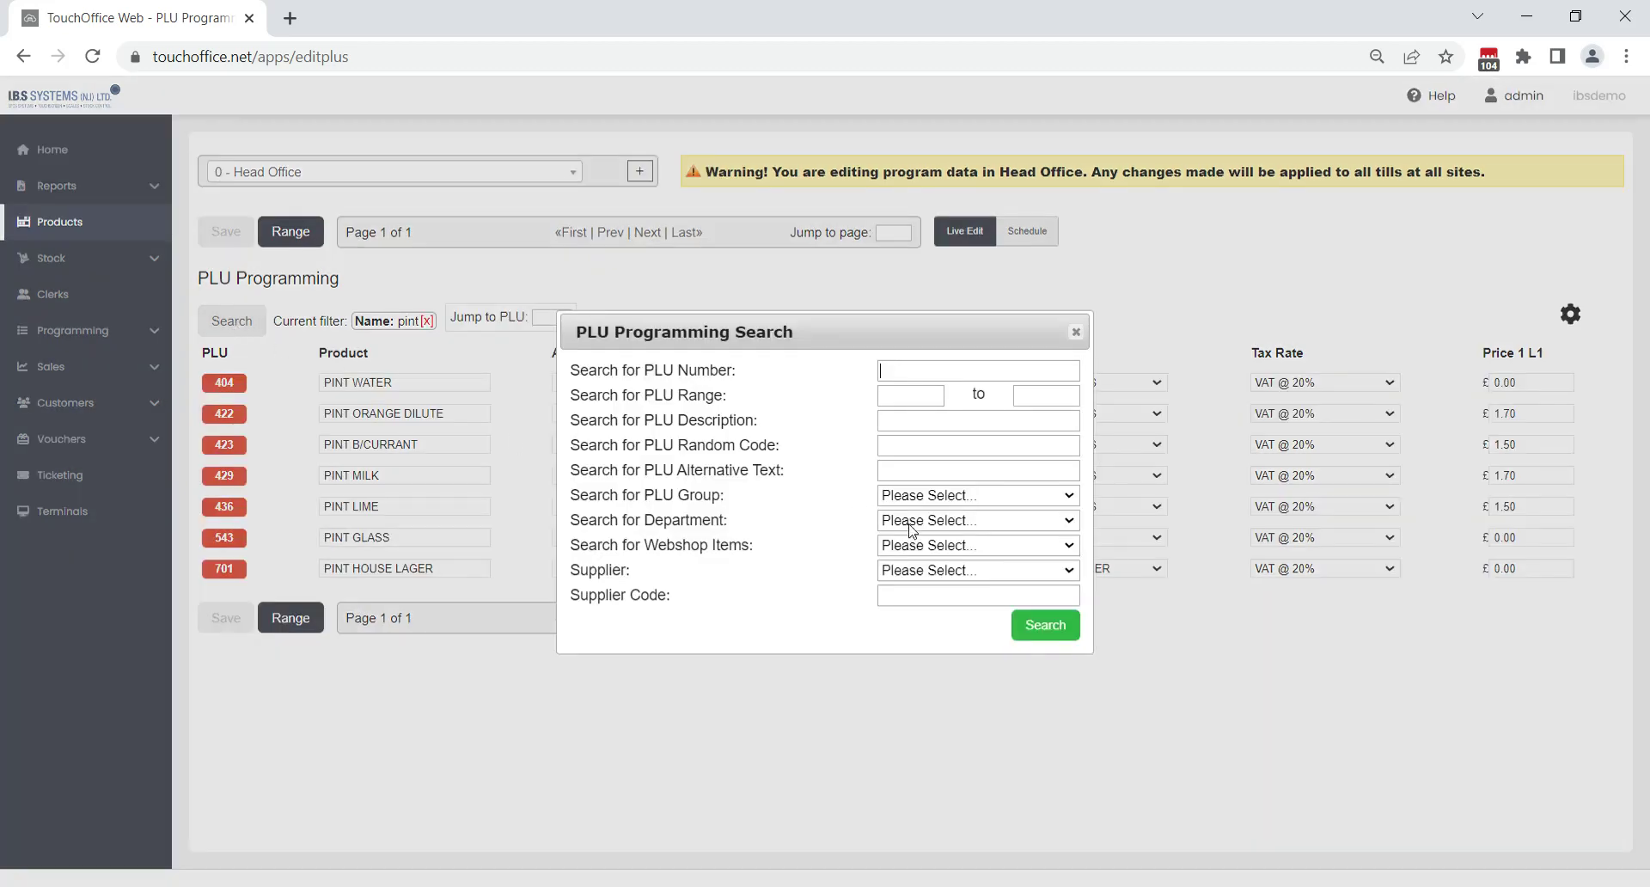
click(949, 699)
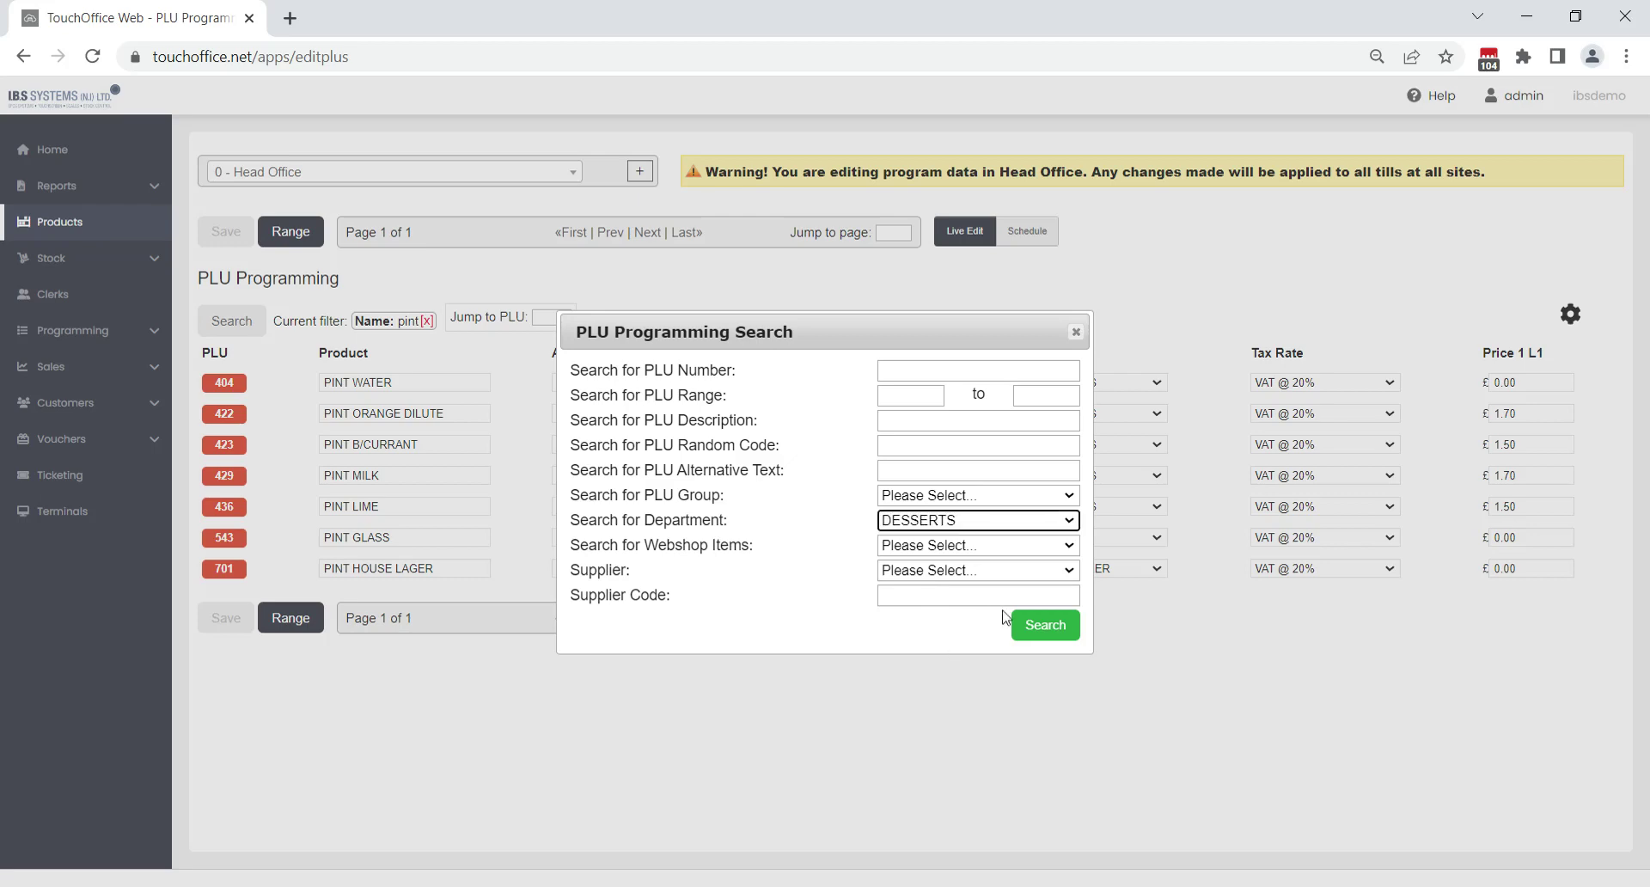
click(1047, 632)
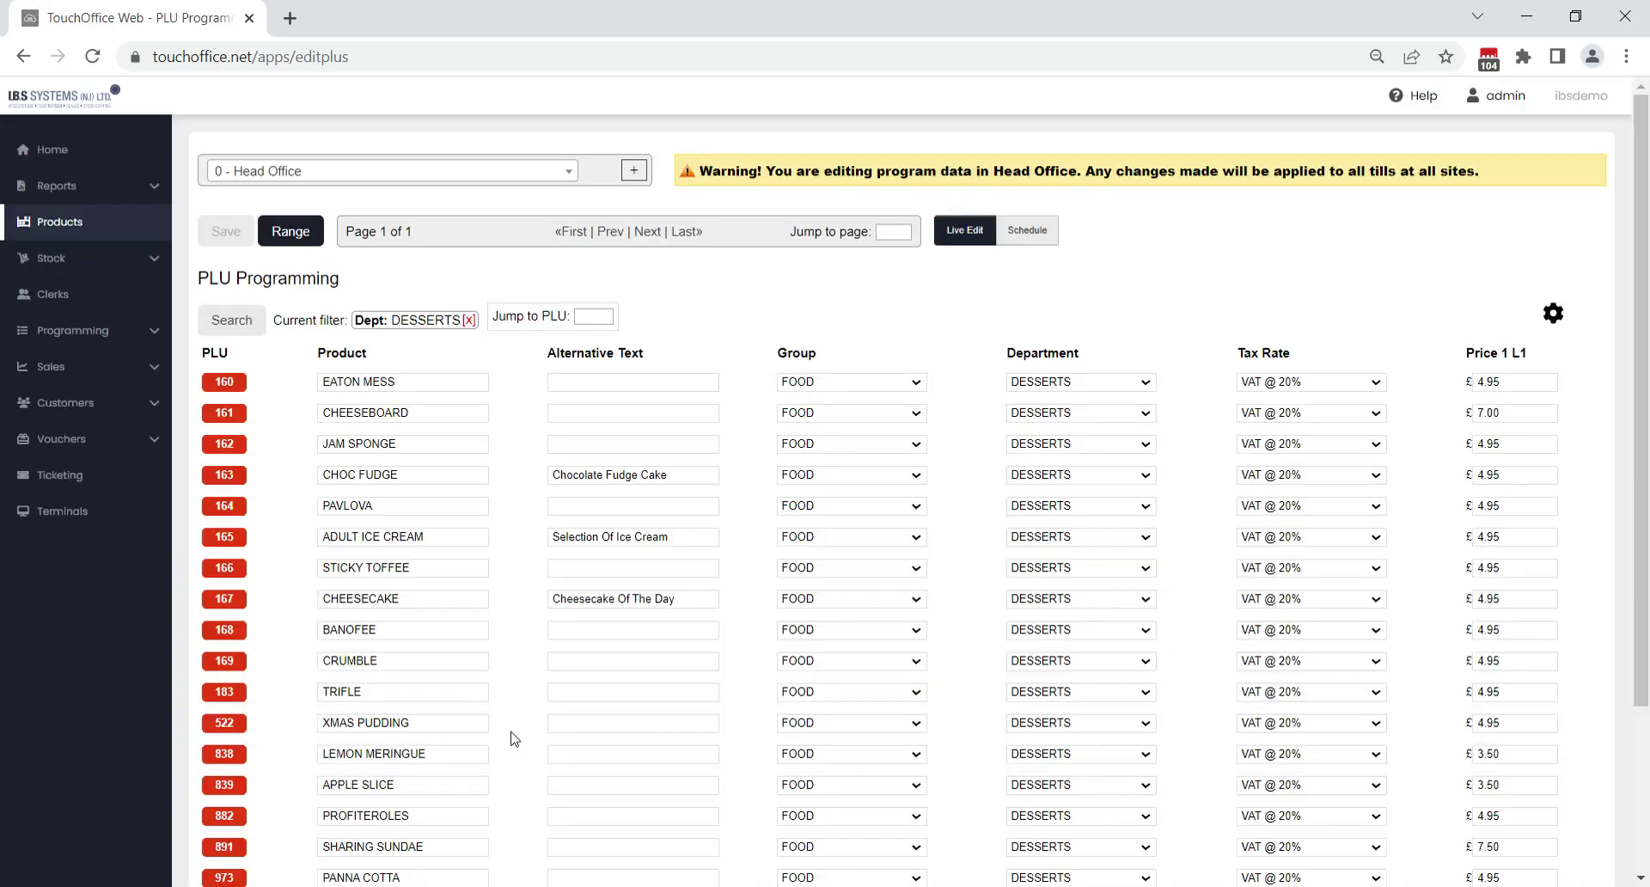
scroll(421, 439, down, 1)
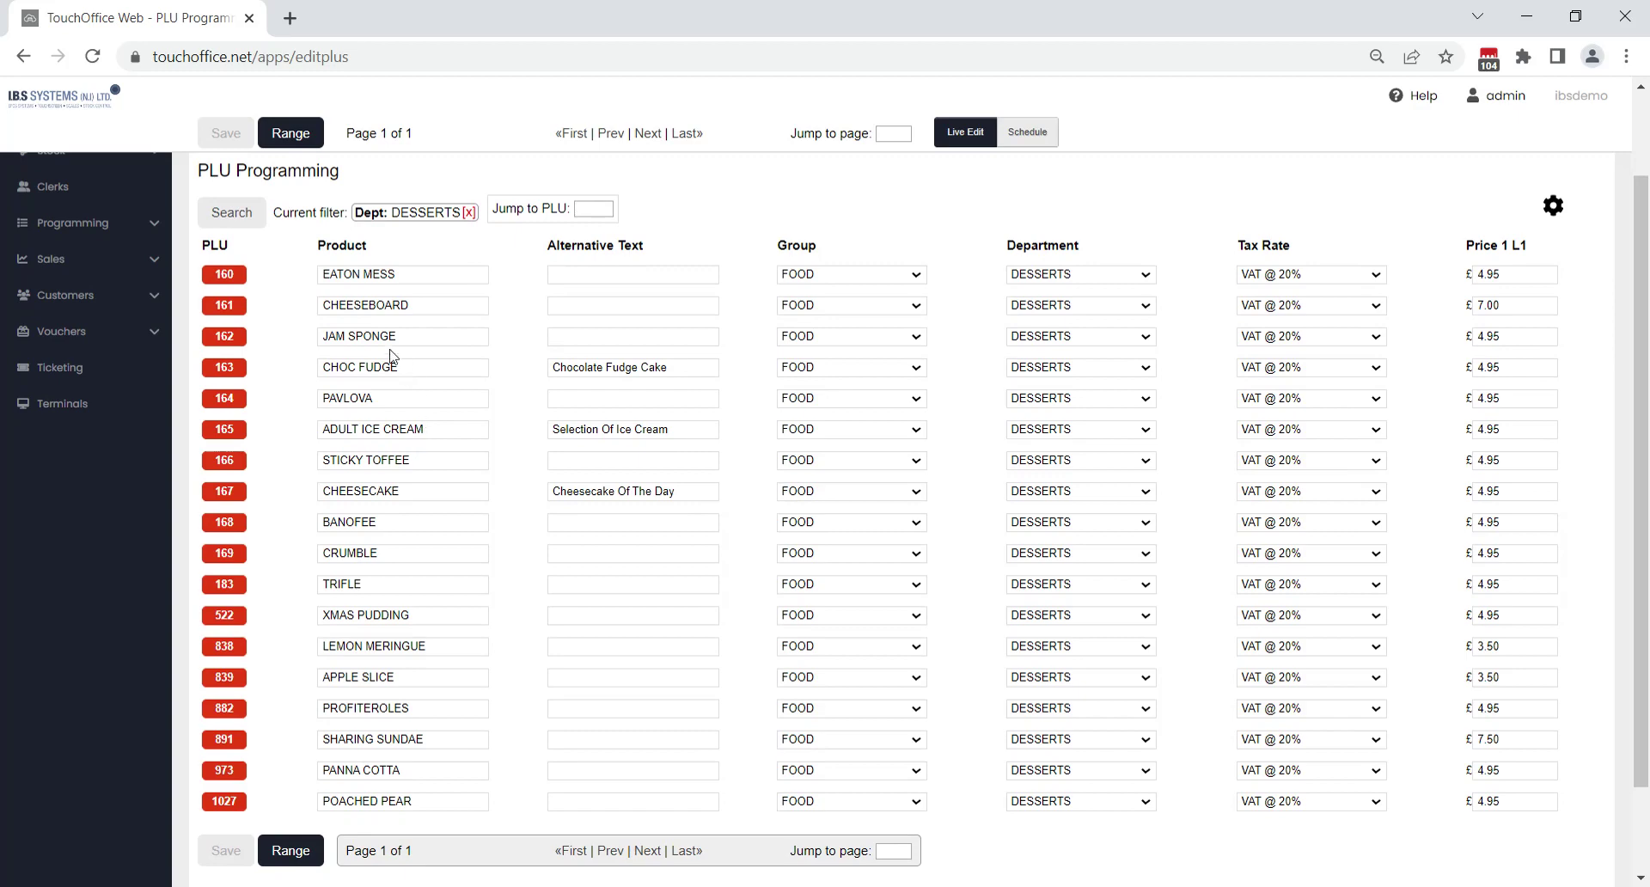
- Set Price 1 L1 to 5.95 for BANOFEE, CRUMBLE and TRIFLE, and save the product changes
double_click(1014, 250)
click(959, 225)
click(1504, 532)
text(5.9)
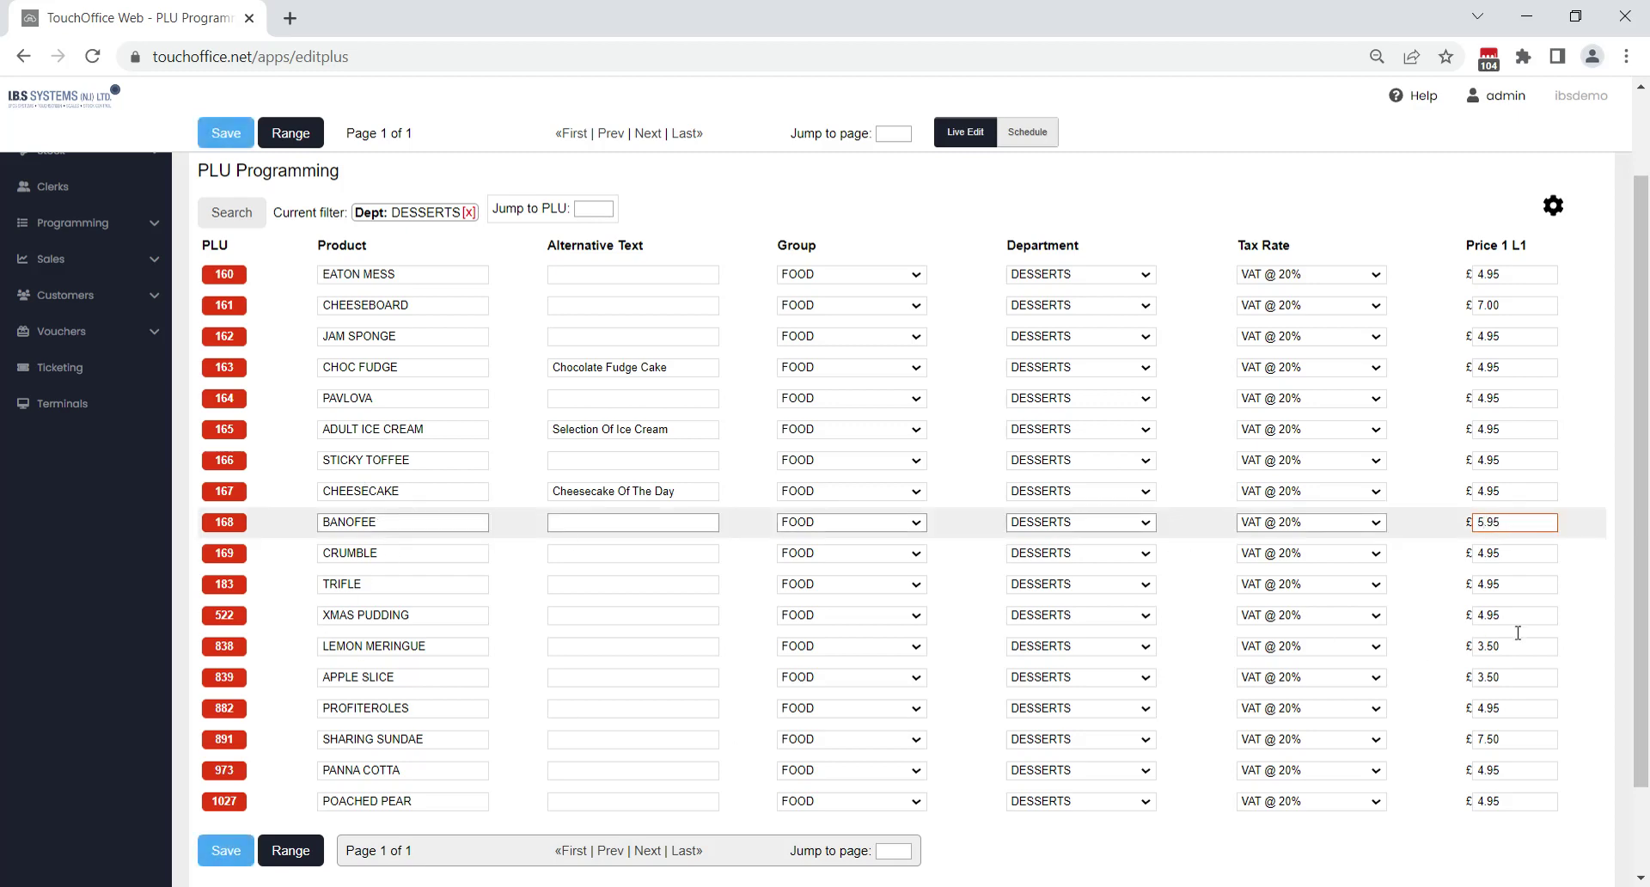
click(1536, 556)
text(5.95)
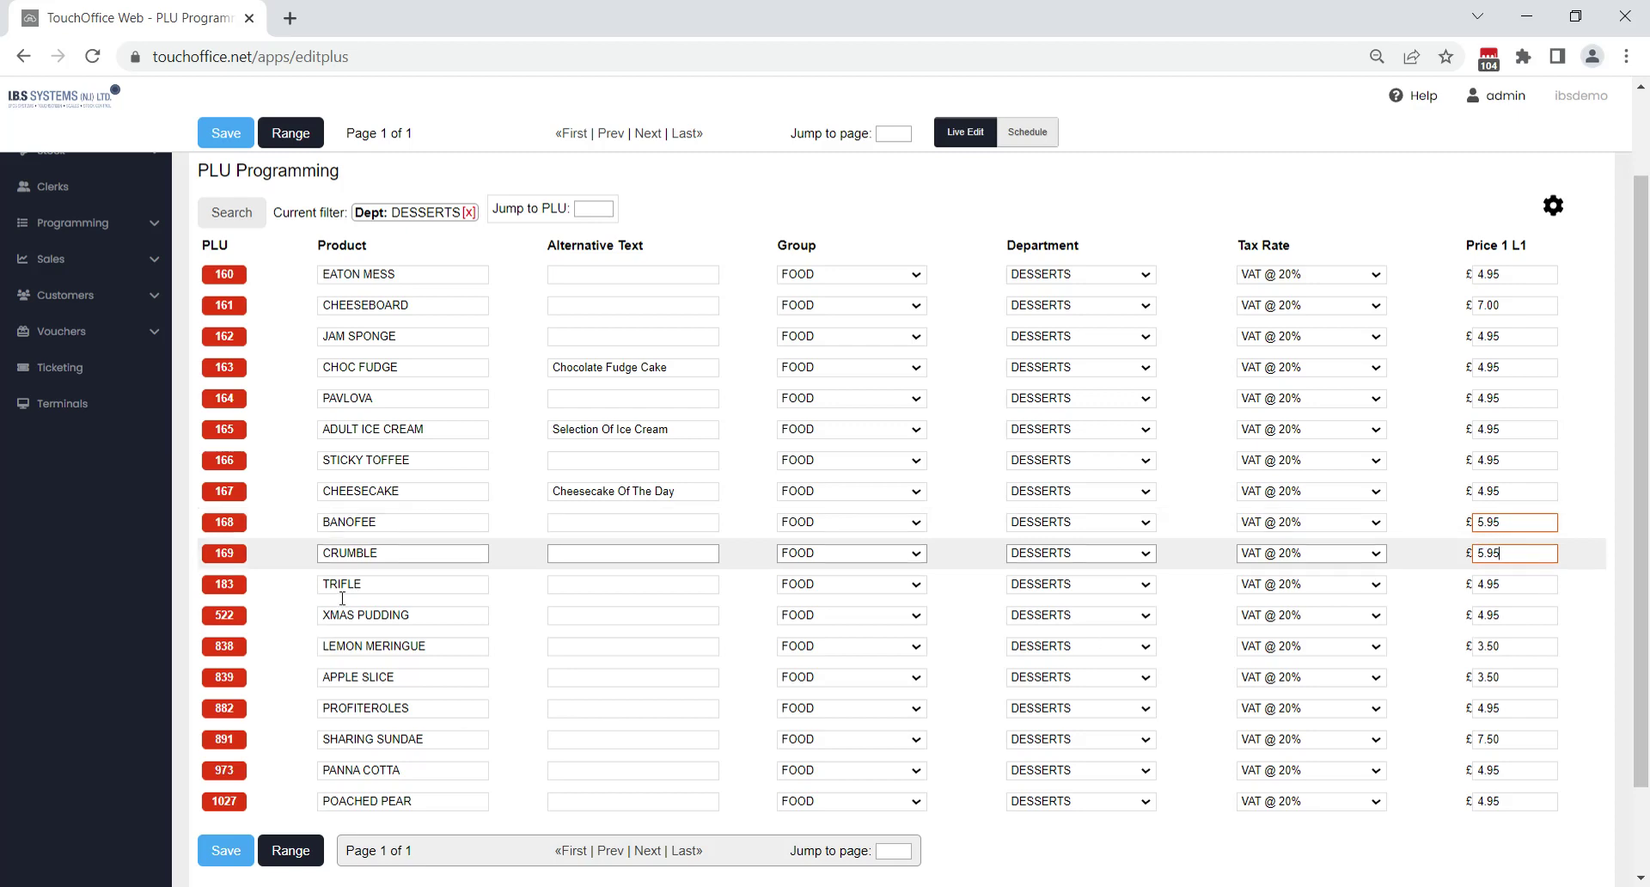
click(1482, 588)
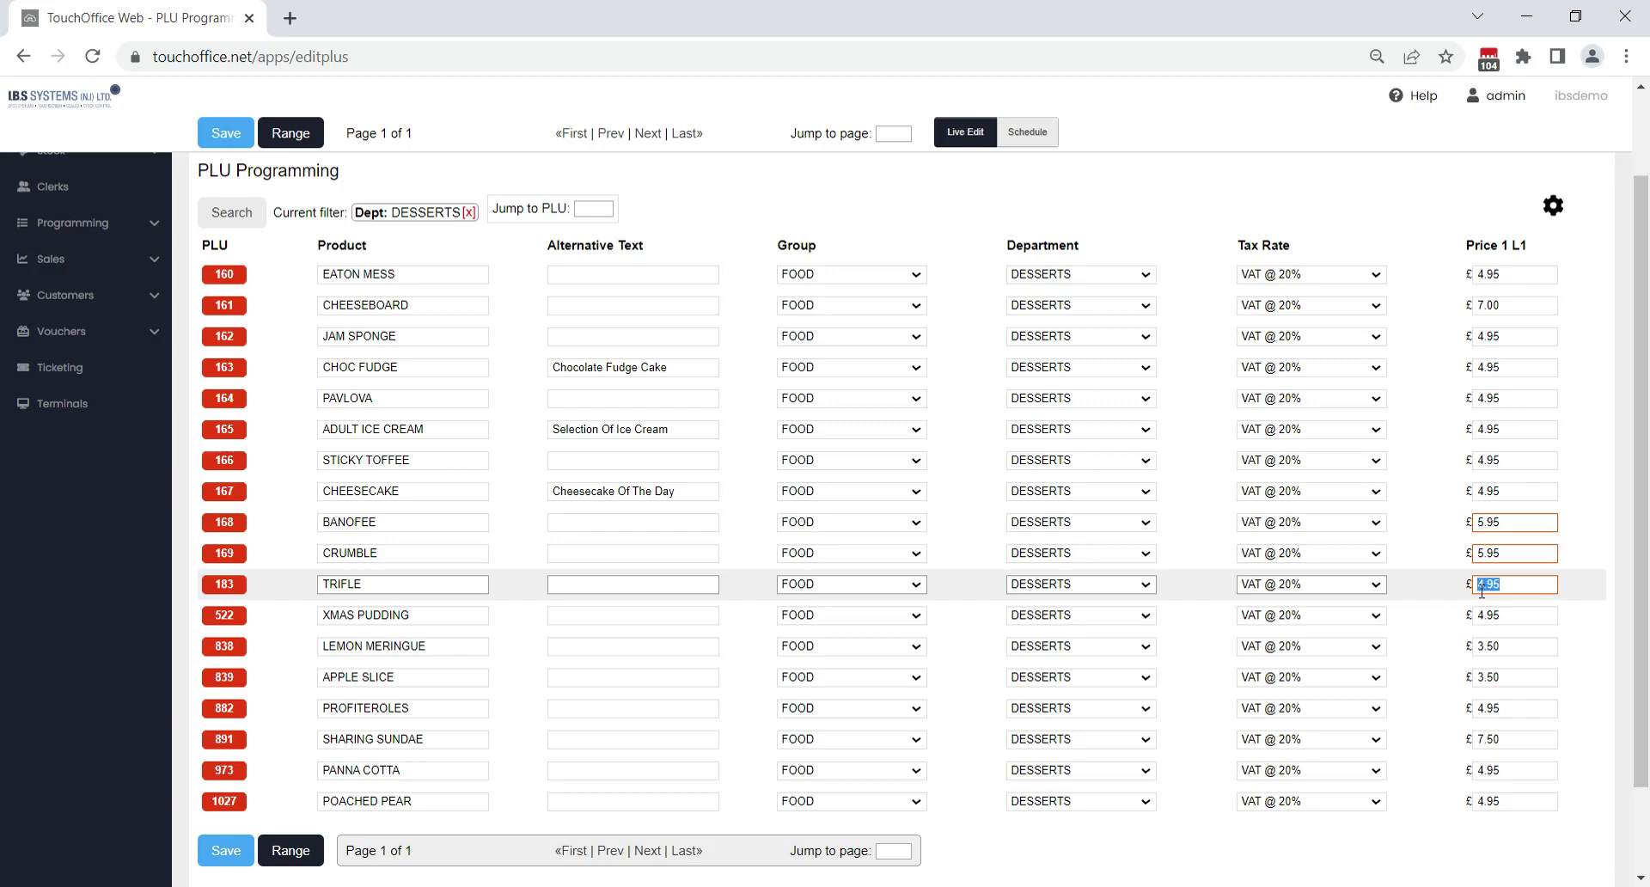
text(5.95)
click(238, 138)
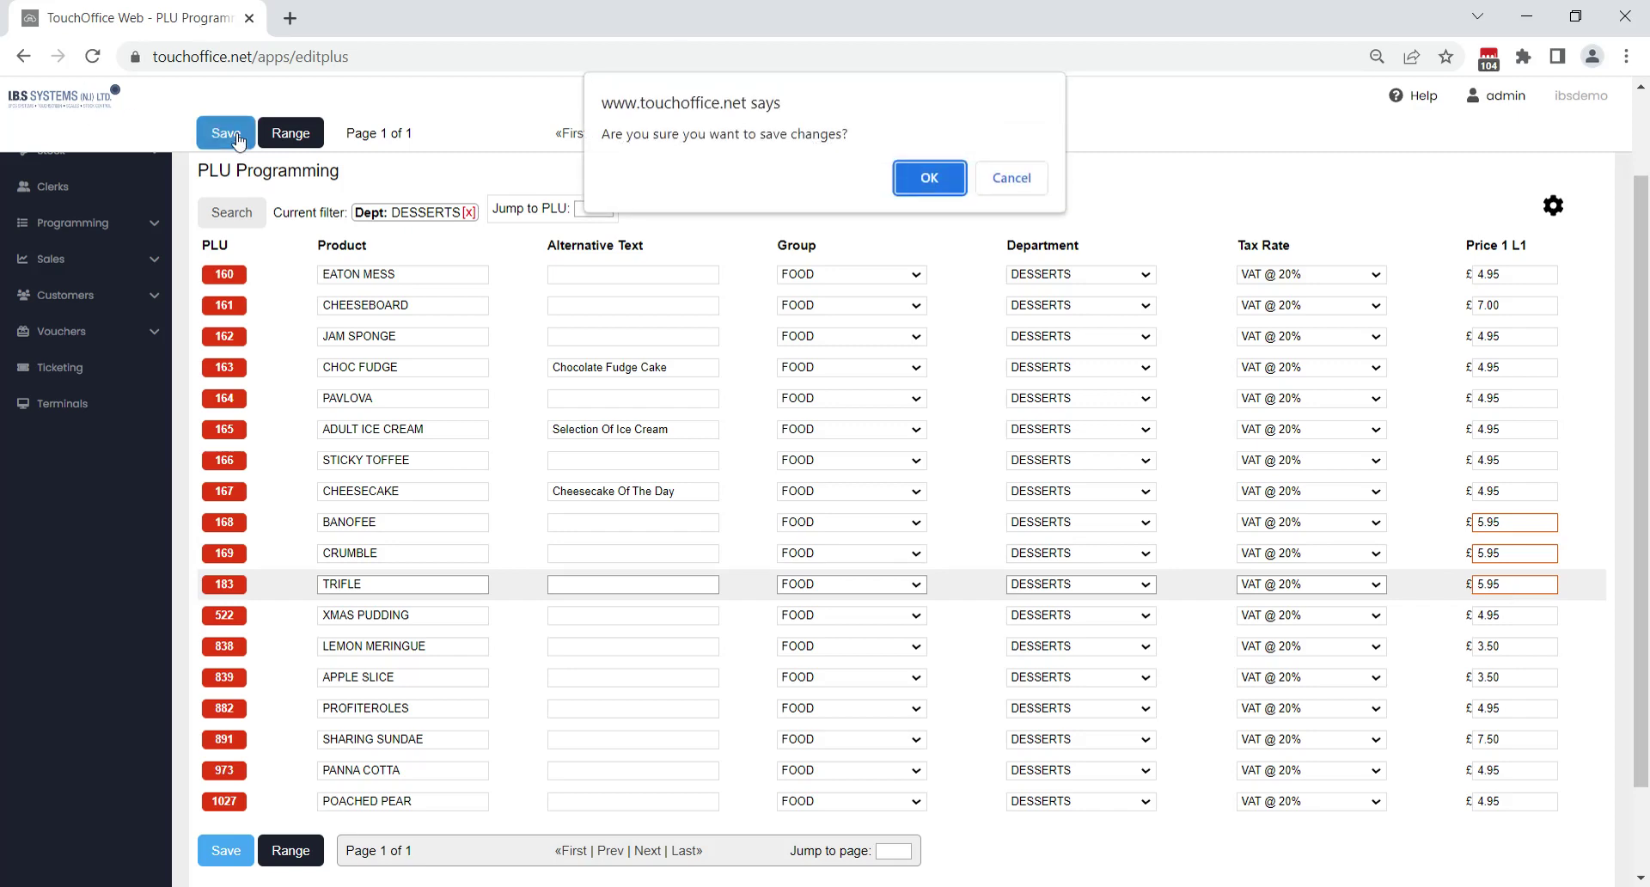
click(949, 179)
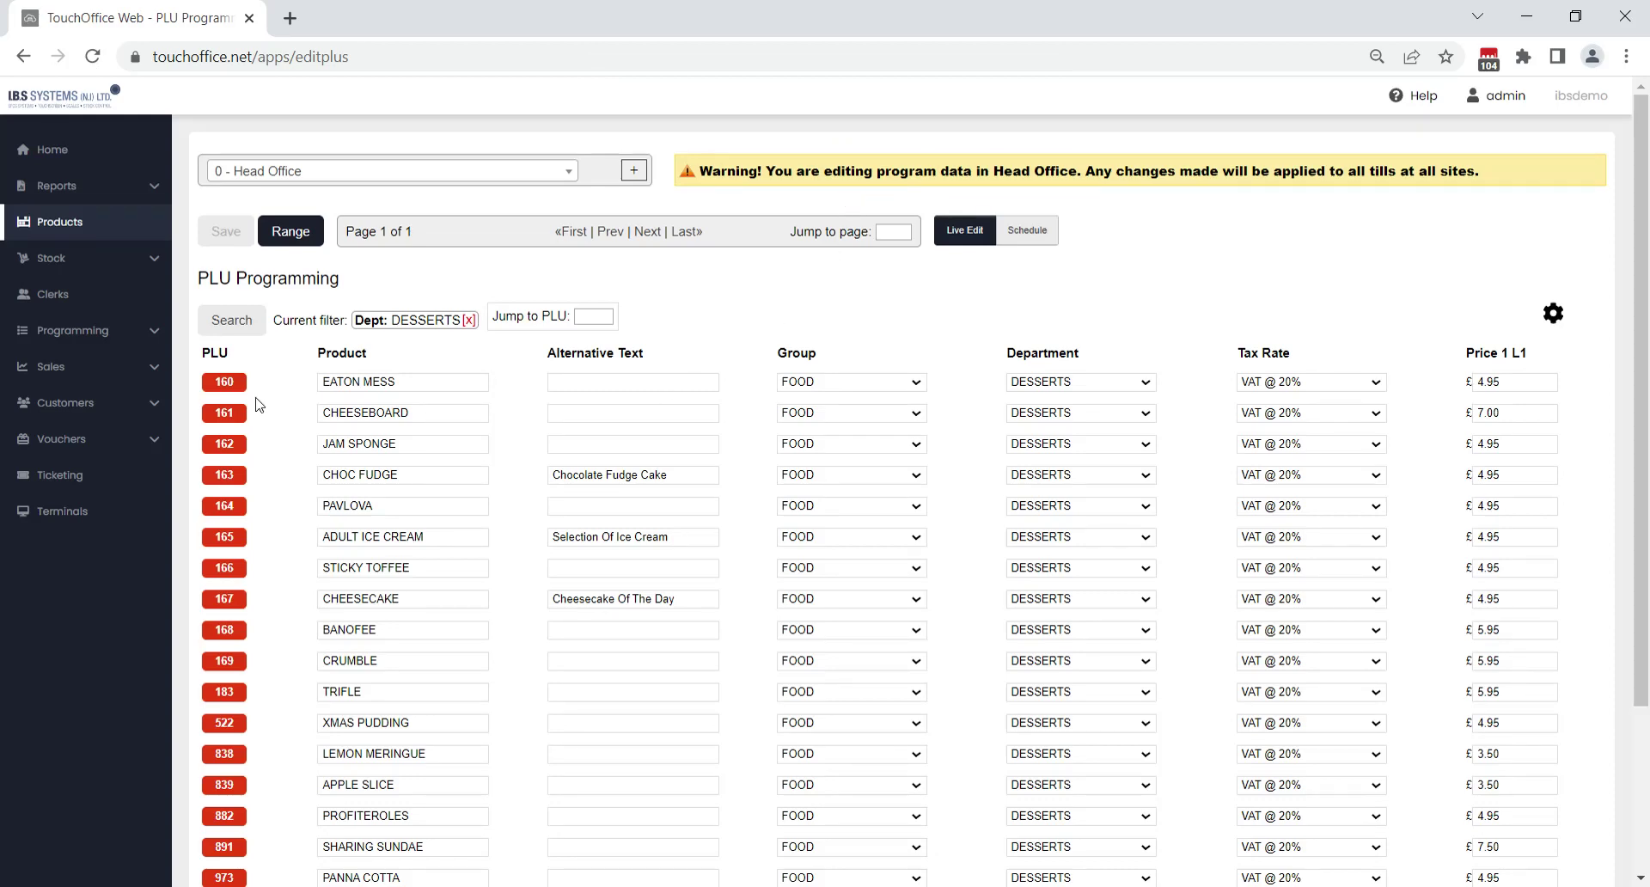
- Remove the DESSERTS department filter and look through the first products of the full list
click(470, 321)
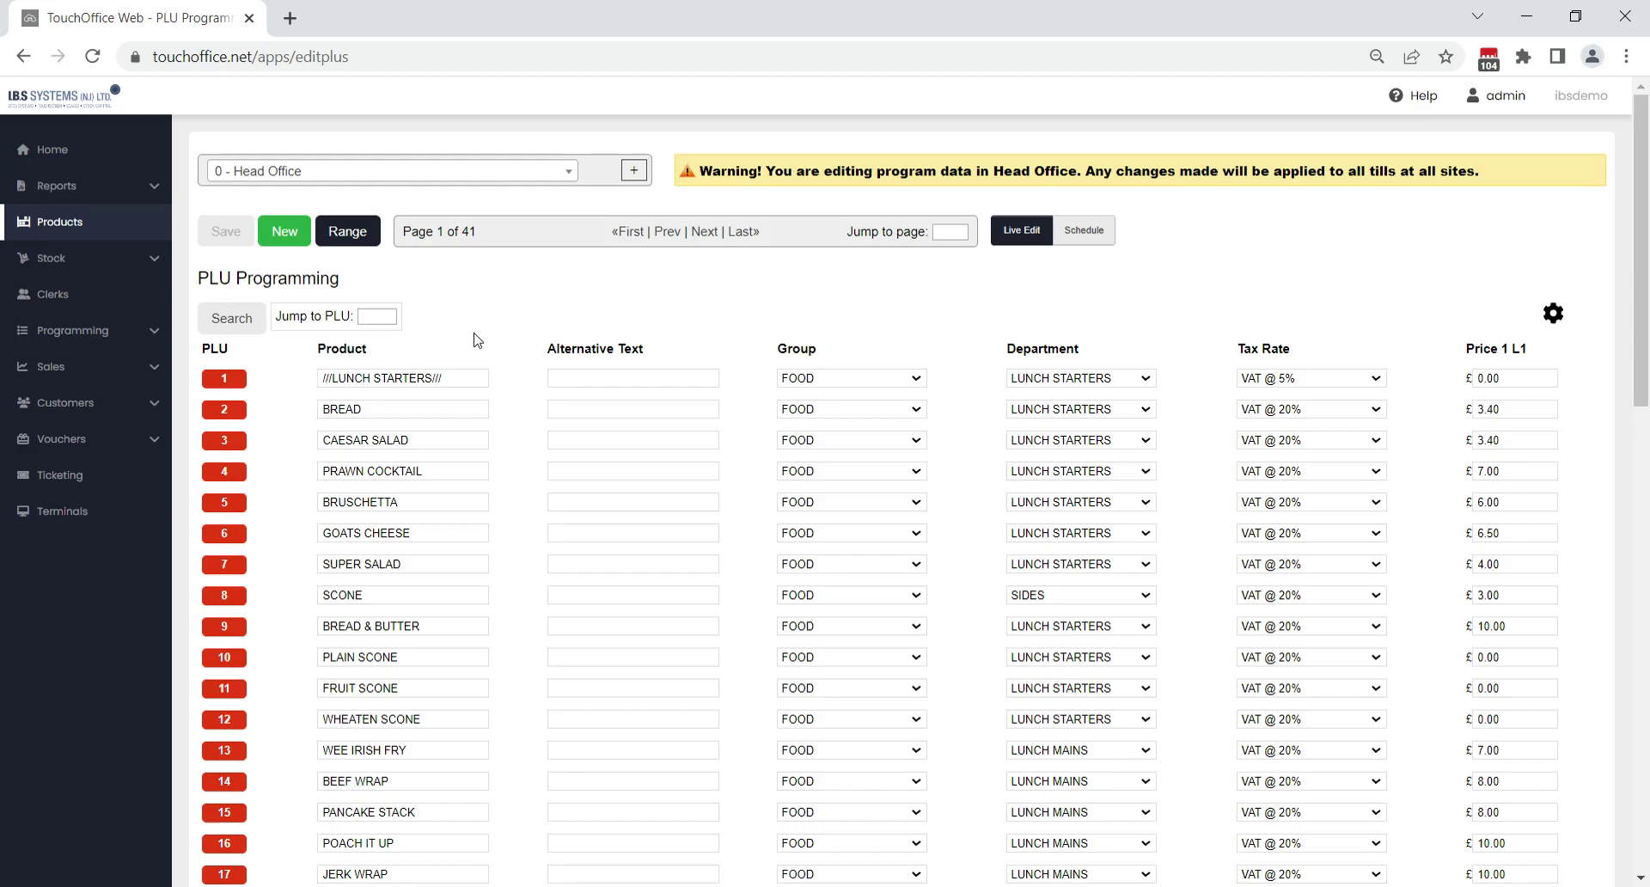
scroll(454, 473, down, 3)
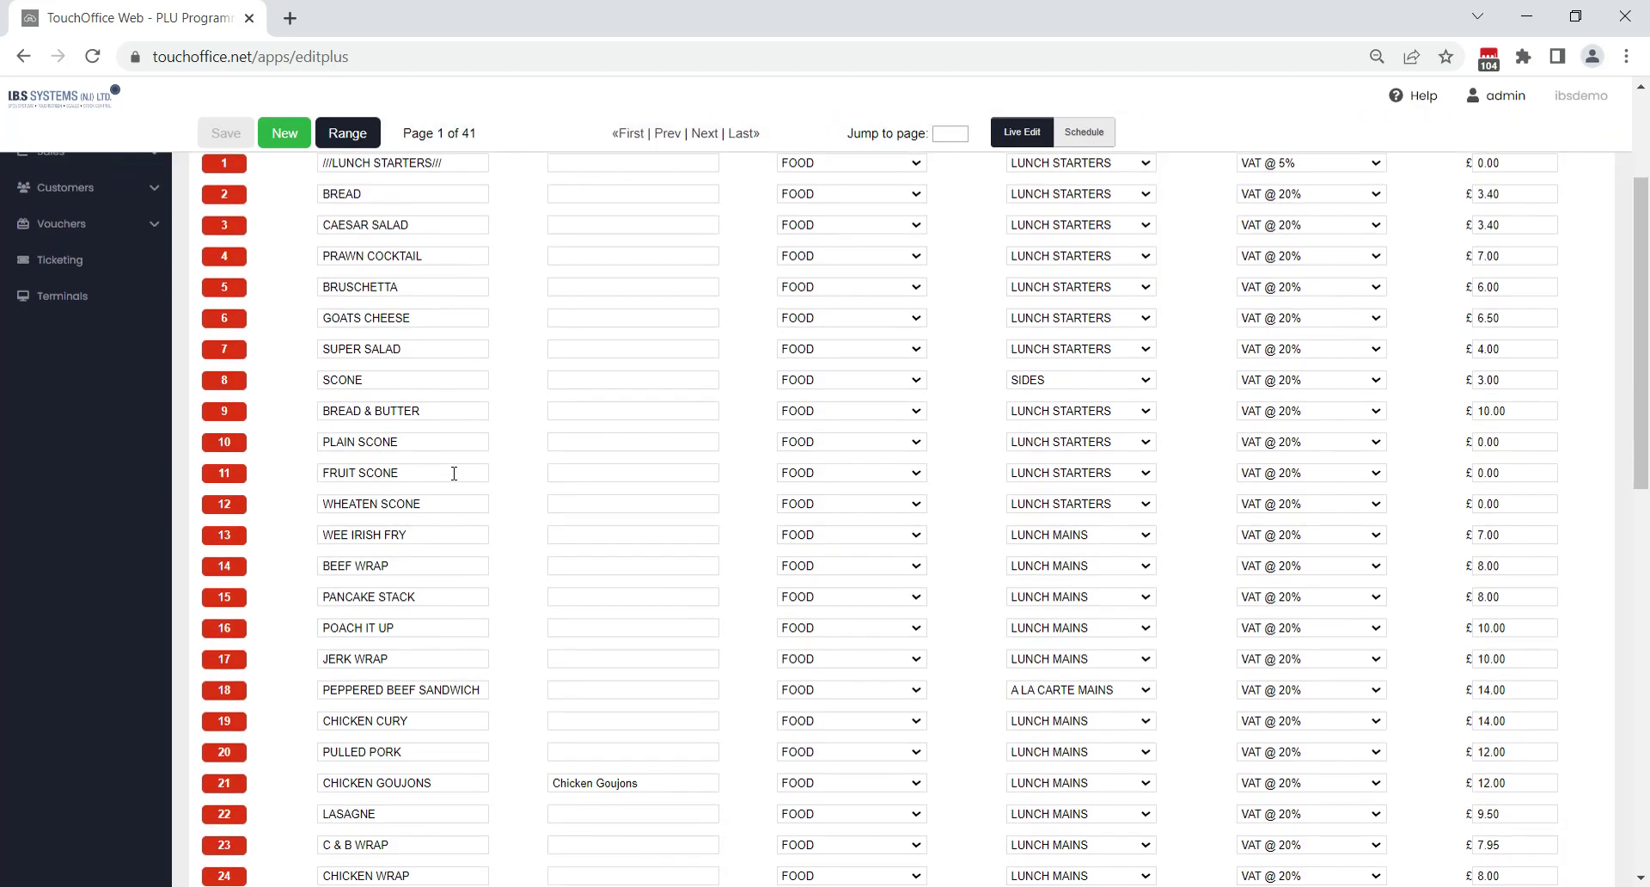
scroll(451, 499, up, 4)
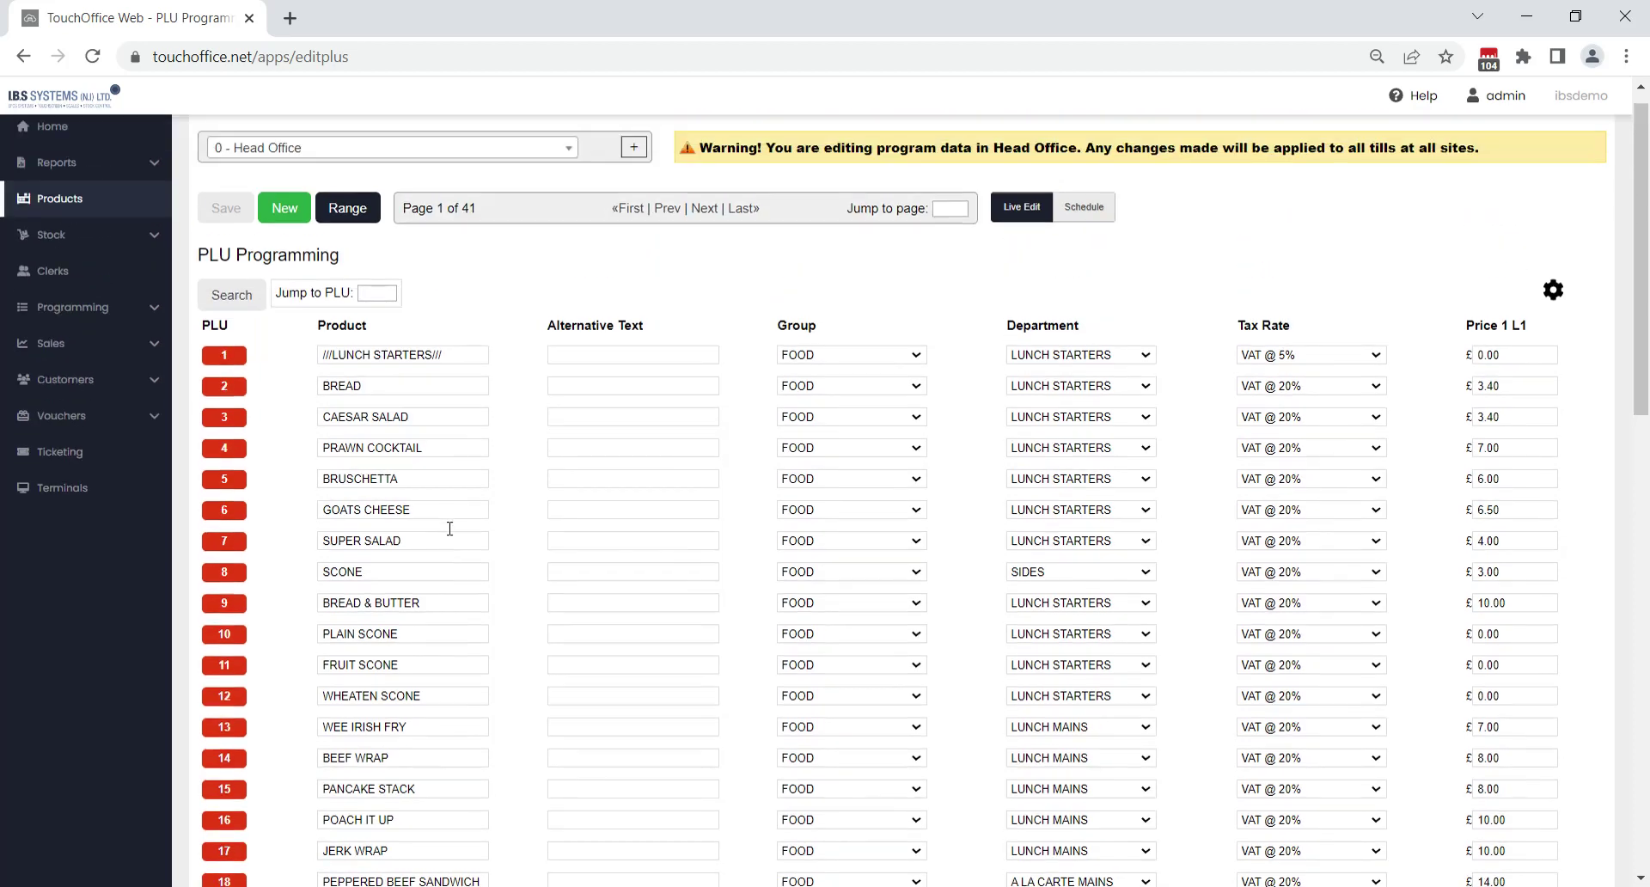
scroll(450, 528, up, 1)
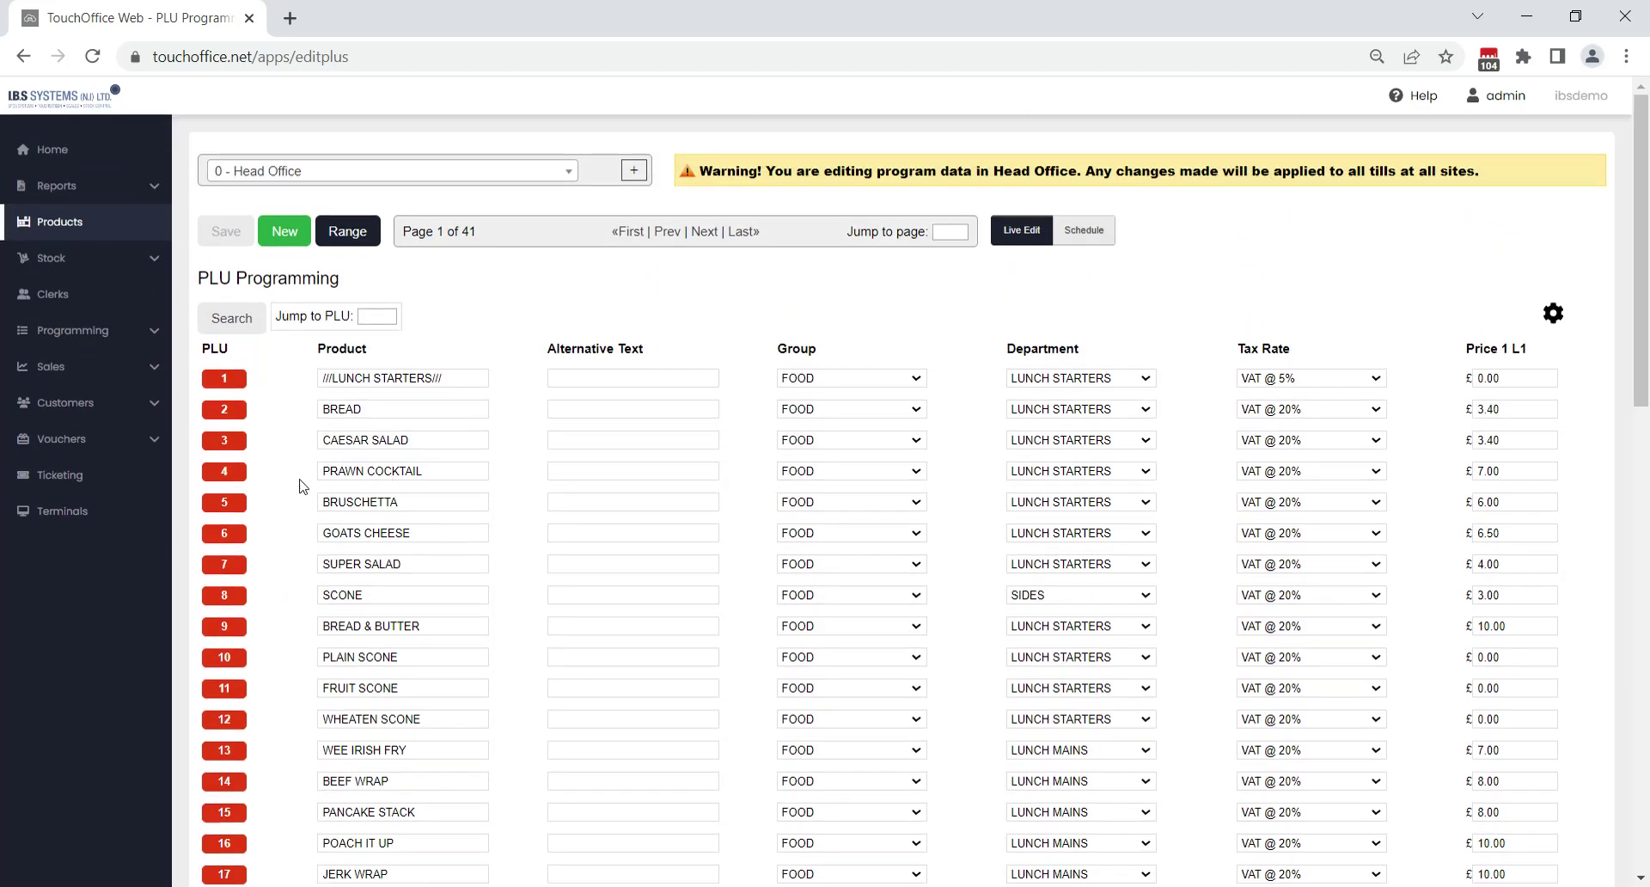